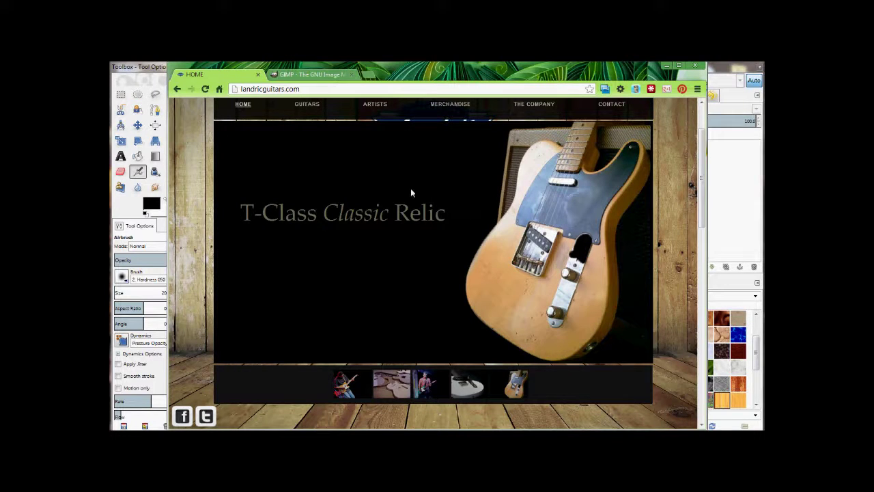
Browse the landricguitars.com slideshow, advancing it to another slide
{"action": "left_click_drag", "start_coordinate": [411, 188], "coordinate": [470, 209]}
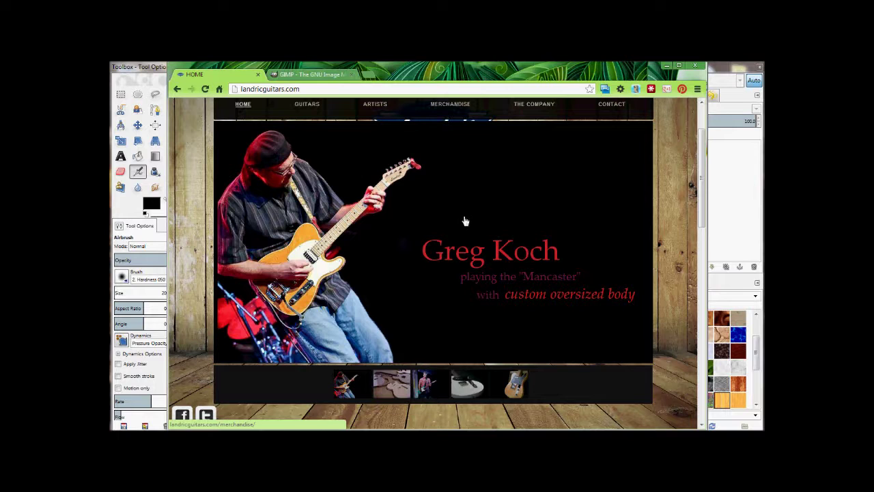
{"action": "left_click", "coordinate": [464, 221]}
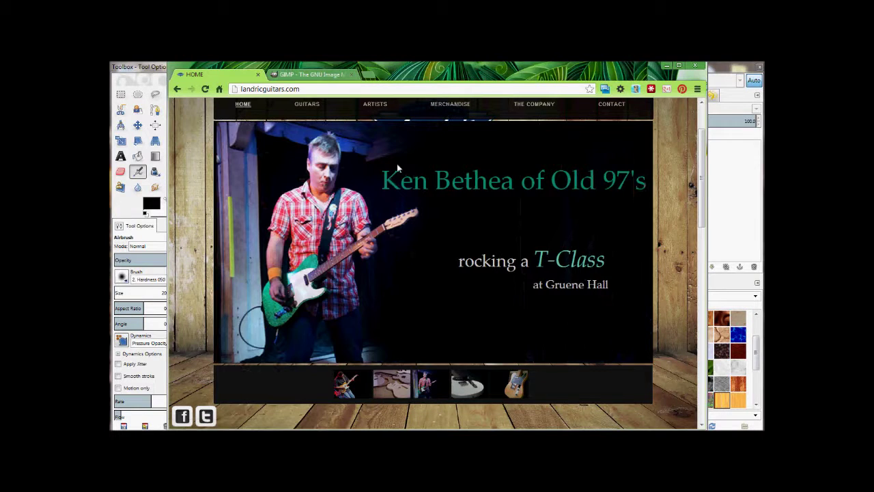
{"action": "left_click", "coordinate": [311, 74]}
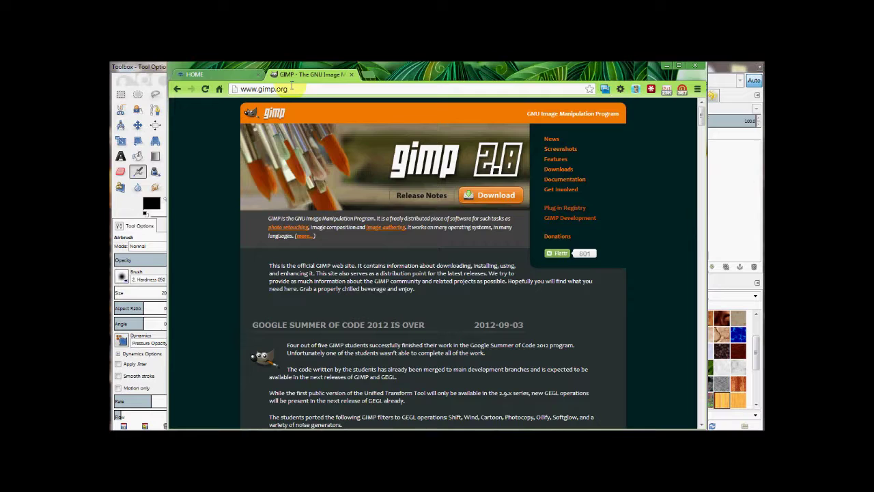
{"action": "left_click_drag", "start_coordinate": [261, 90], "coordinate": [306, 89]}
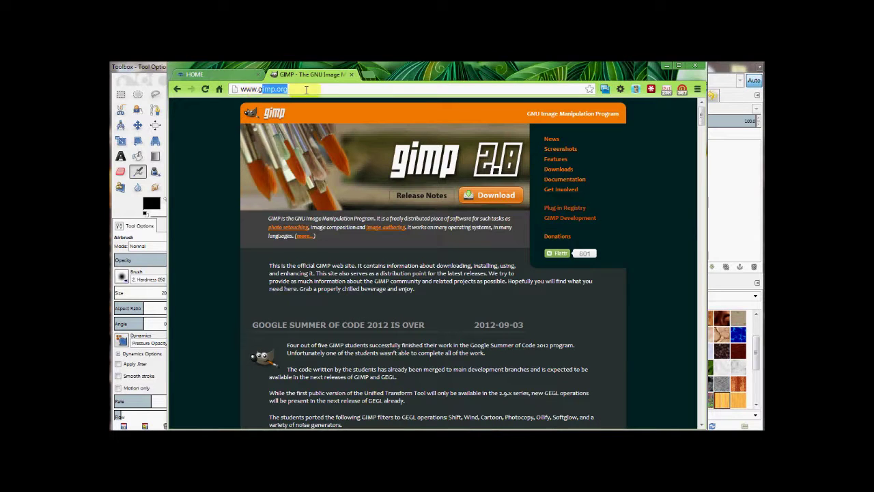
{"action": "left_click", "coordinate": [307, 90]}
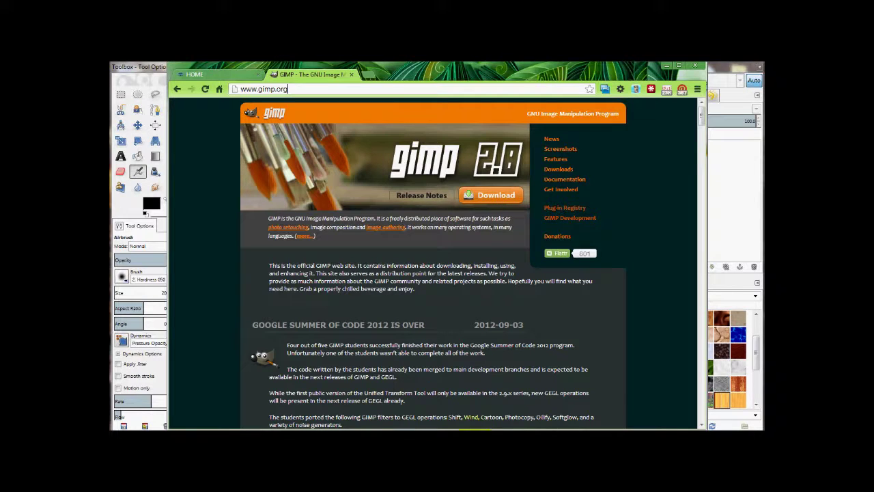
Bring the empty GIMP workspace forward and dismiss the File menu without opening anything
{"action": "left_click", "coordinate": [537, 423]}
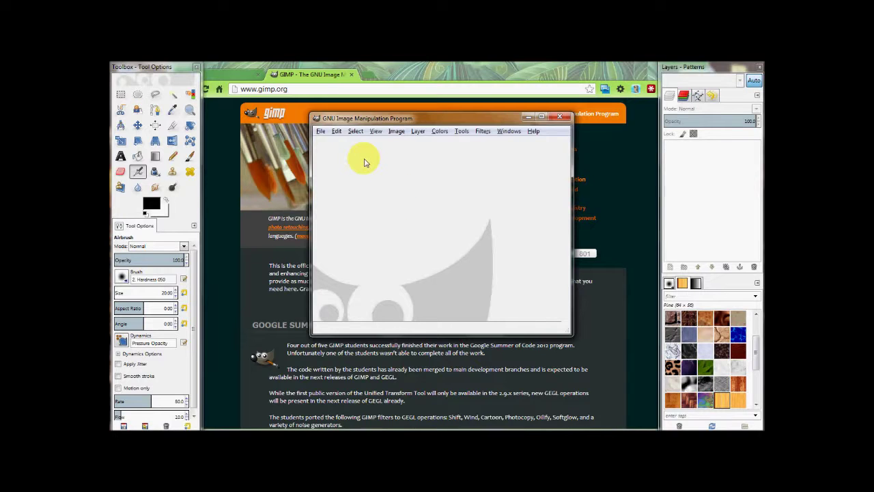
{"action": "left_click", "coordinate": [322, 131]}
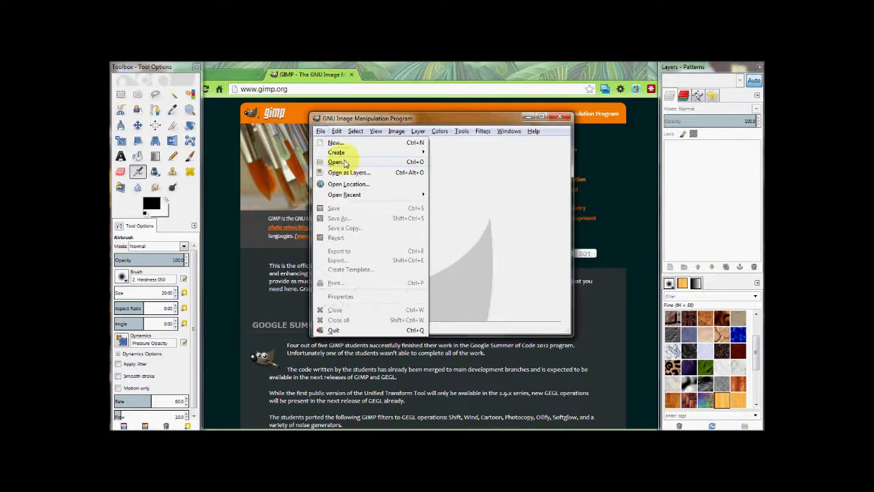
{"action": "left_click", "coordinate": [497, 219]}
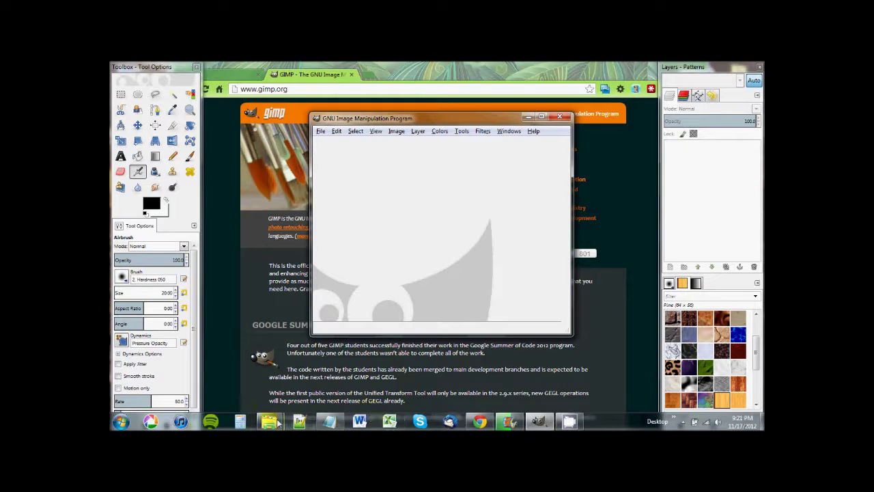
Open the Desert photo from Sample Pictures with Open with > GNU Image Manipulation Program
{"action": "mouse_move", "coordinate": [269, 421]}
{"action": "left_click", "coordinate": [305, 374]}
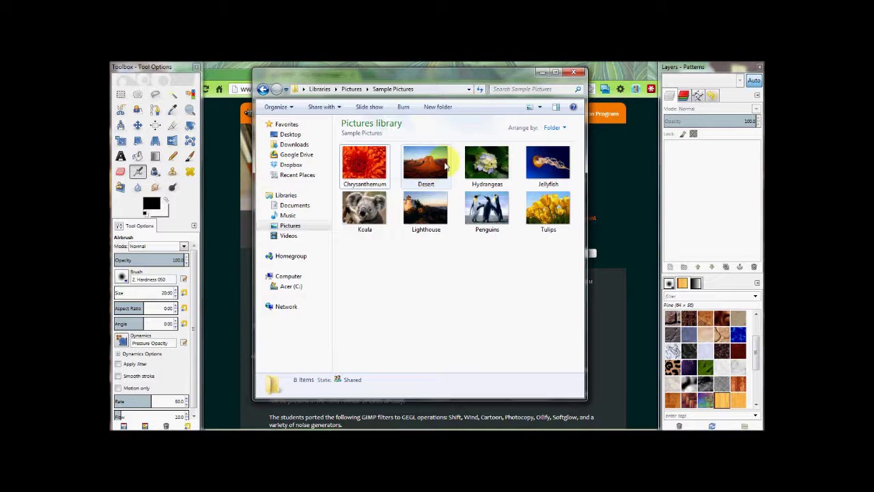
{"action": "left_click", "coordinate": [425, 168]}
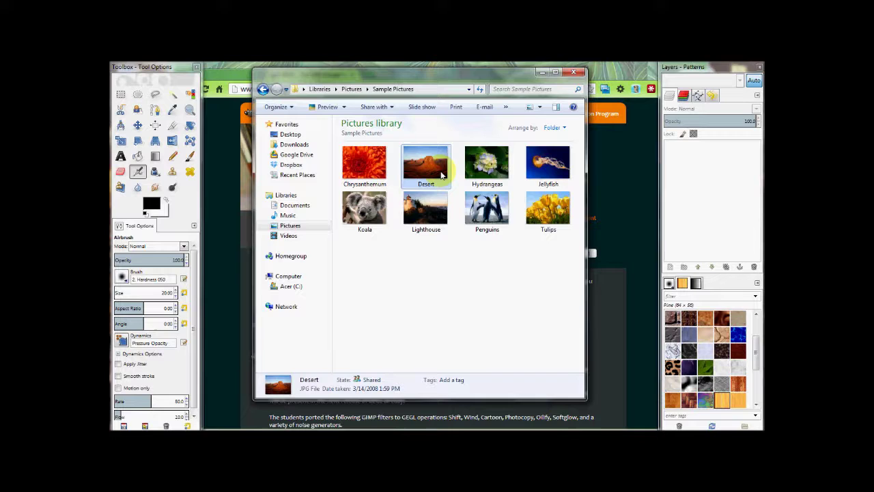
{"action": "right_click", "coordinate": [438, 176]}
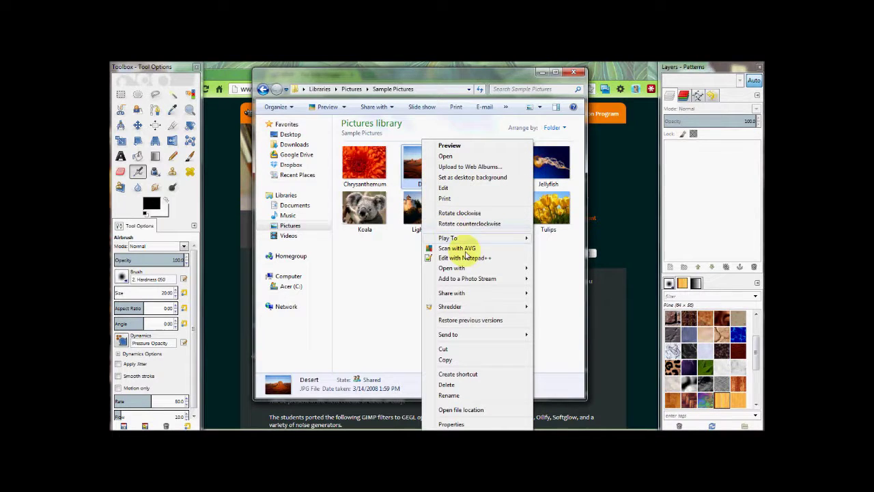
{"action": "mouse_move", "coordinate": [492, 270]}
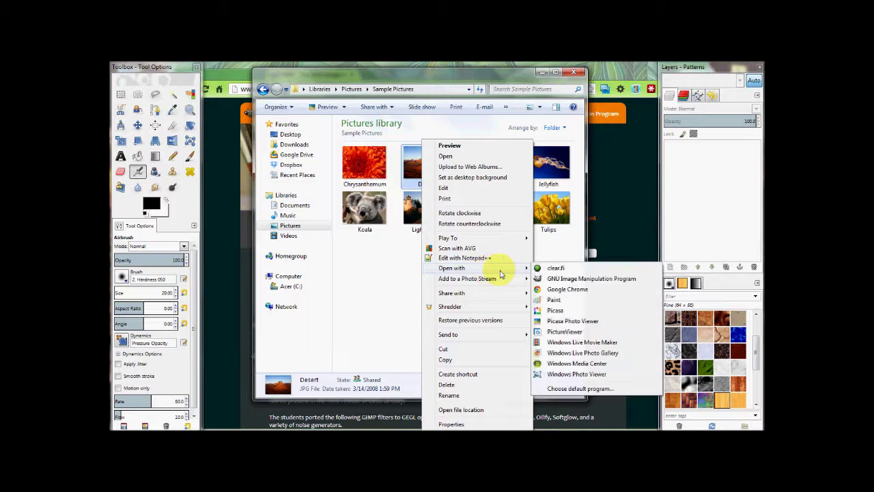
{"action": "left_click", "coordinate": [570, 280]}
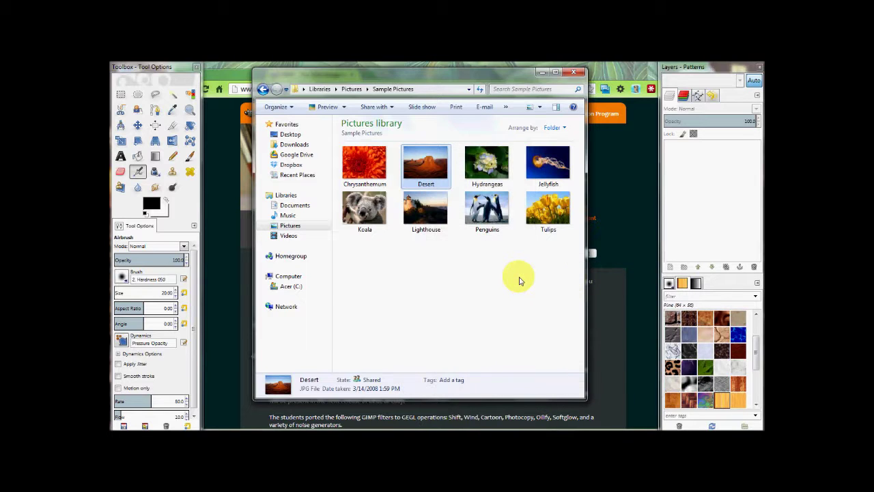
Minimize the Explorer window, nudge the Desert image window up and left, then return to Chrome
{"action": "left_click", "coordinate": [540, 72]}
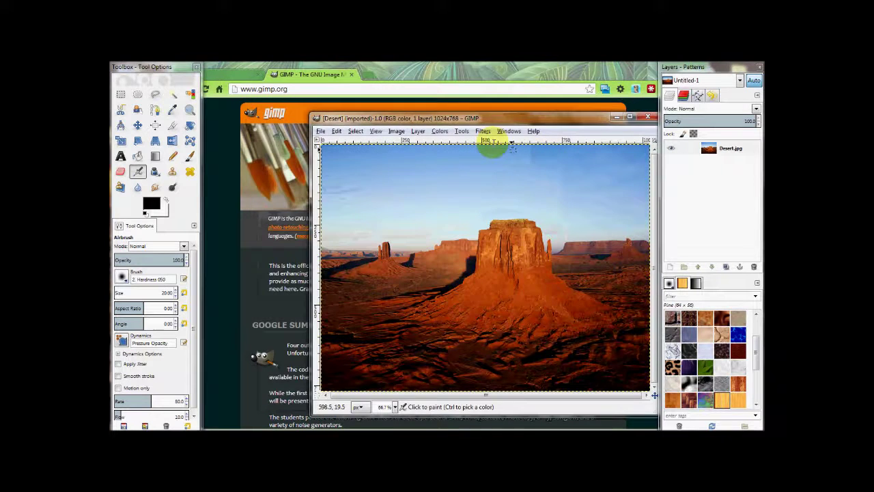
{"action": "left_click_drag", "start_coordinate": [443, 93], "coordinate": [433, 108]}
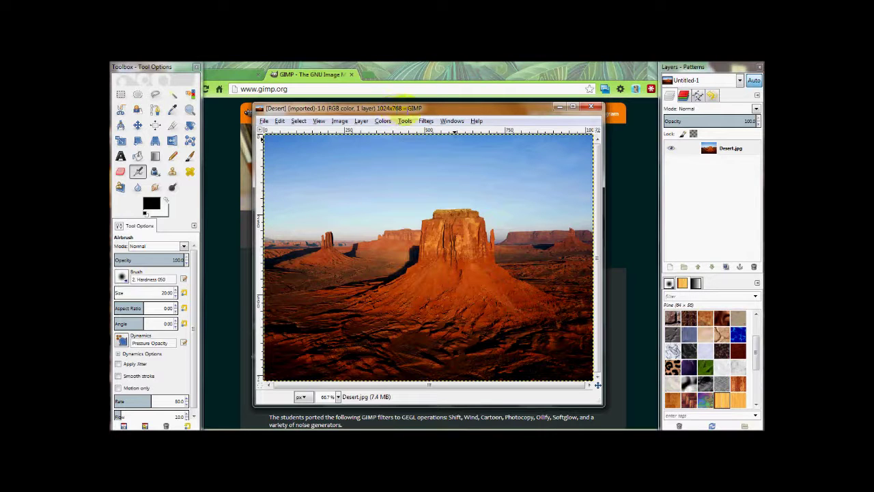
{"action": "left_click_drag", "start_coordinate": [444, 108], "coordinate": [445, 101]}
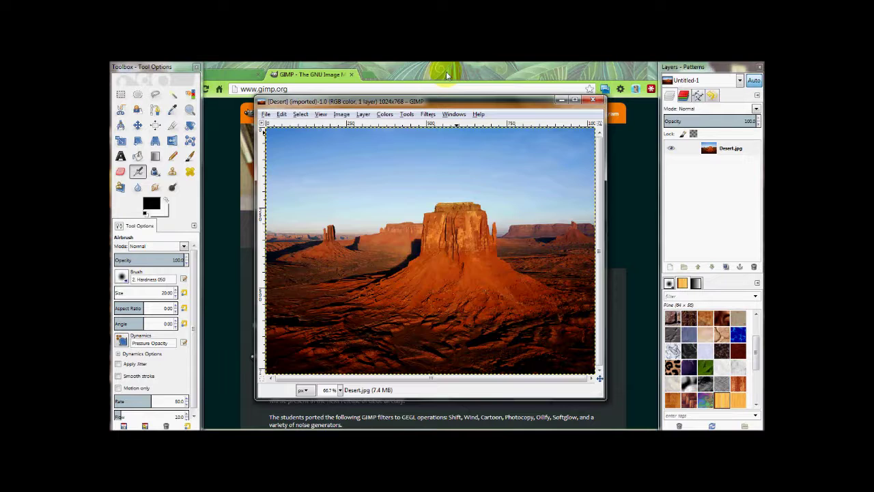
{"action": "left_click", "coordinate": [447, 75]}
Close the GIMP tab and inspect the slideshow image, finding it is 912 × 502 pixels
{"action": "left_click", "coordinate": [351, 74]}
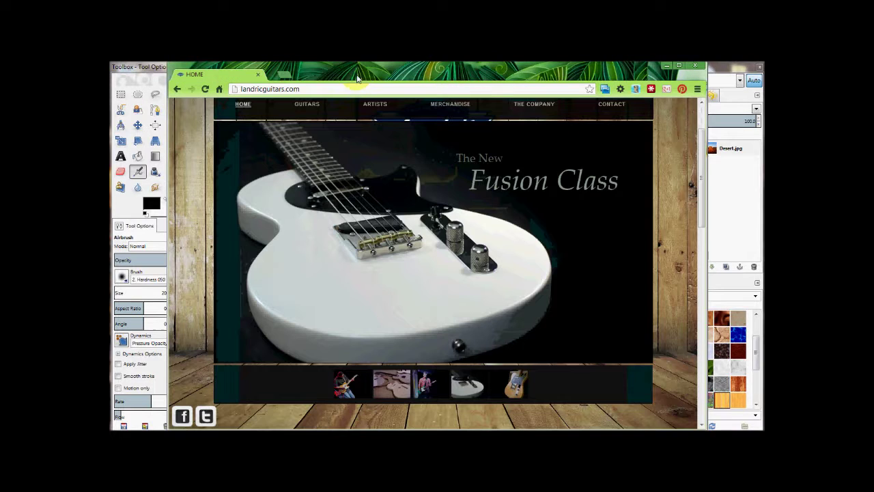
{"action": "right_click", "coordinate": [426, 194]}
{"action": "left_click", "coordinate": [470, 278]}
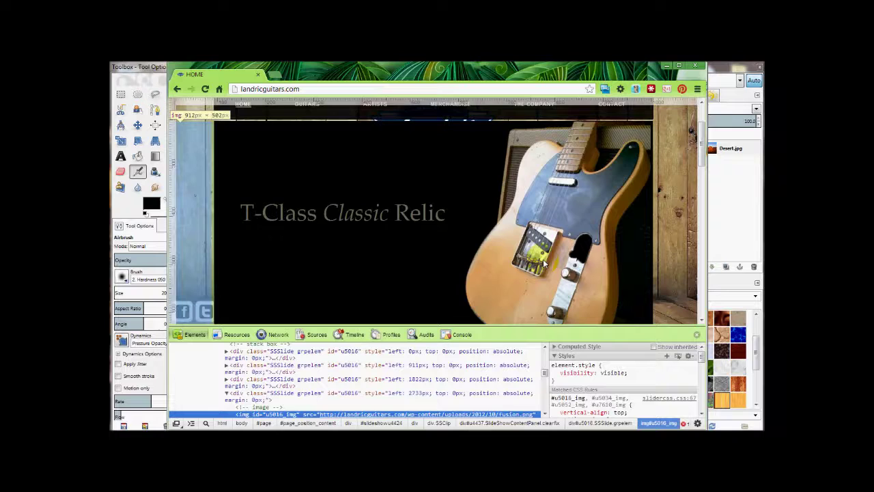
{"action": "scroll", "coordinate": [535, 267], "scroll_direction": "down", "scroll_amount": 1}
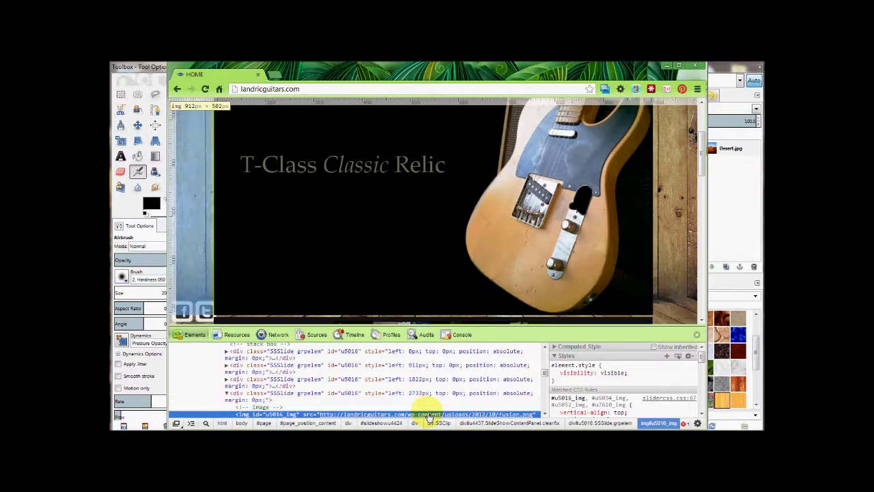
{"action": "mouse_move", "coordinate": [429, 416]}
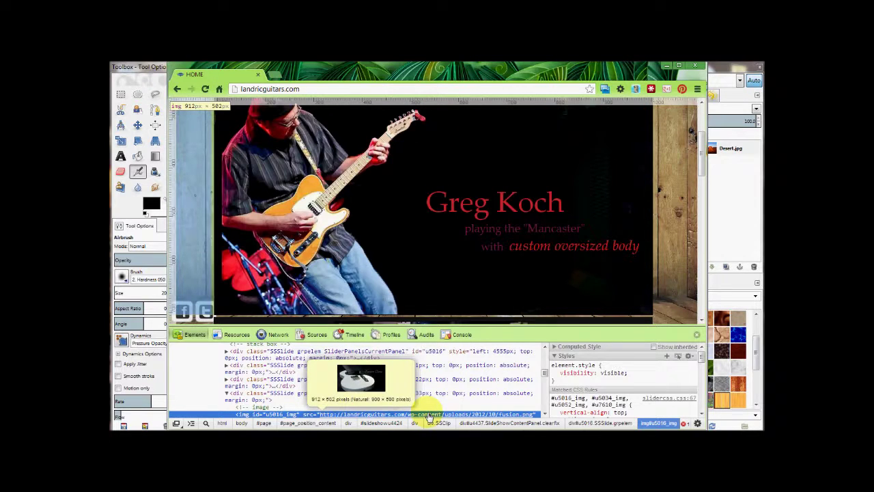
{"action": "left_click", "coordinate": [696, 334]}
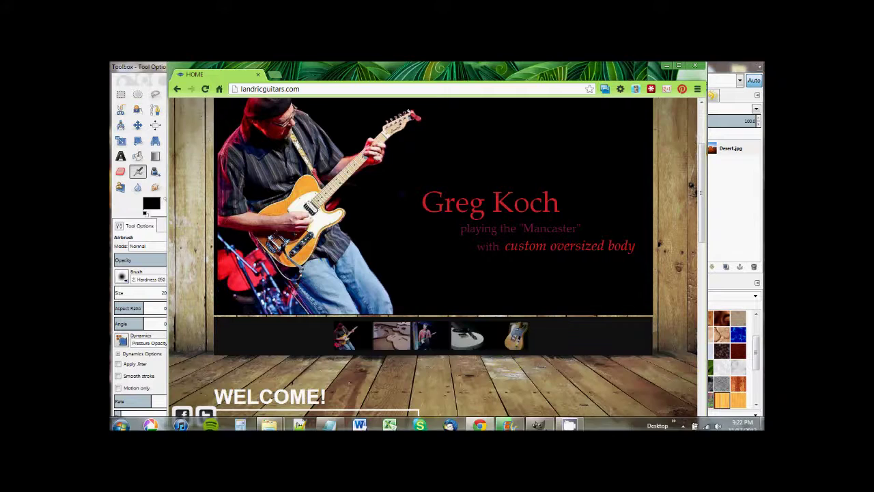
{"action": "left_click", "coordinate": [536, 425]}
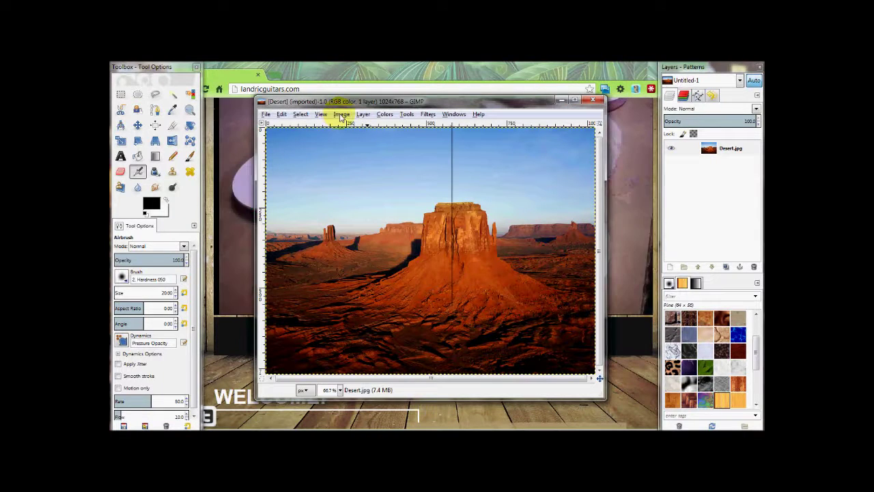
Scale the Desert image from 1024 × 768 to 912 × 684 pixels with Image > Scale Image
{"action": "left_click", "coordinate": [340, 114]}
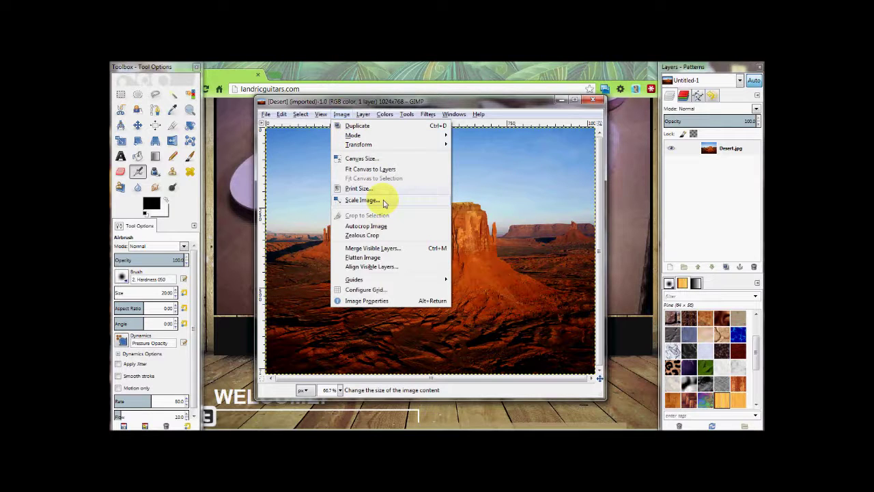
{"action": "left_click", "coordinate": [383, 200]}
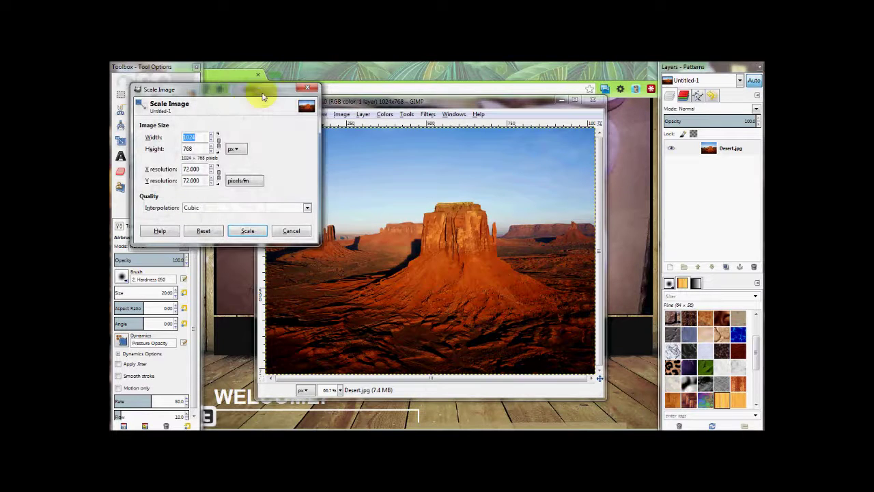
{"action": "left_click_drag", "start_coordinate": [258, 95], "coordinate": [431, 142]}
{"action": "type", "text": "912"}
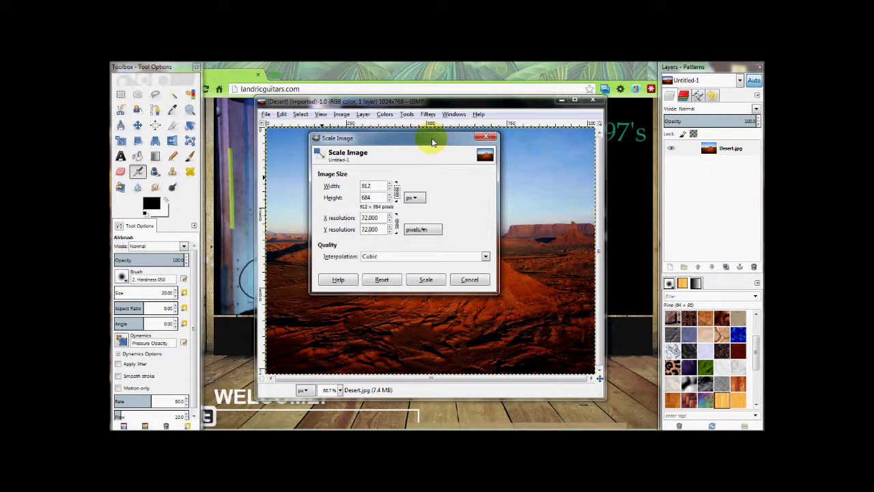
{"action": "key", "text": "Tab"}
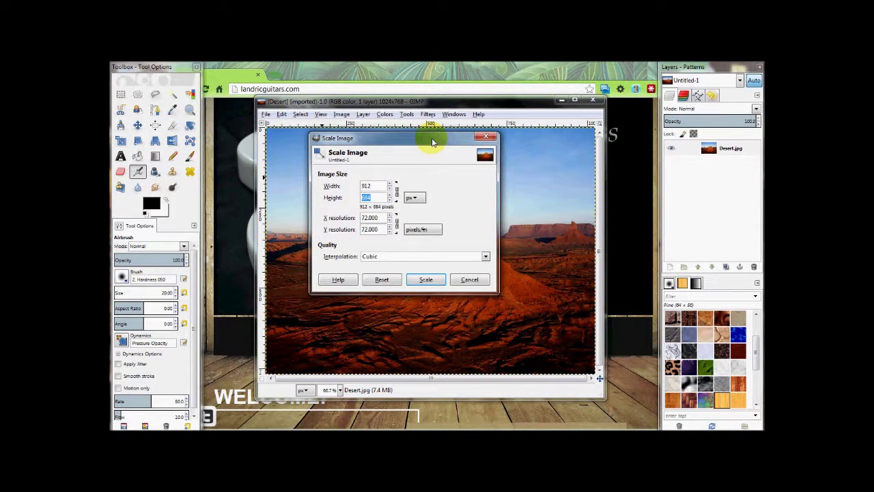
{"action": "left_click", "coordinate": [425, 280]}
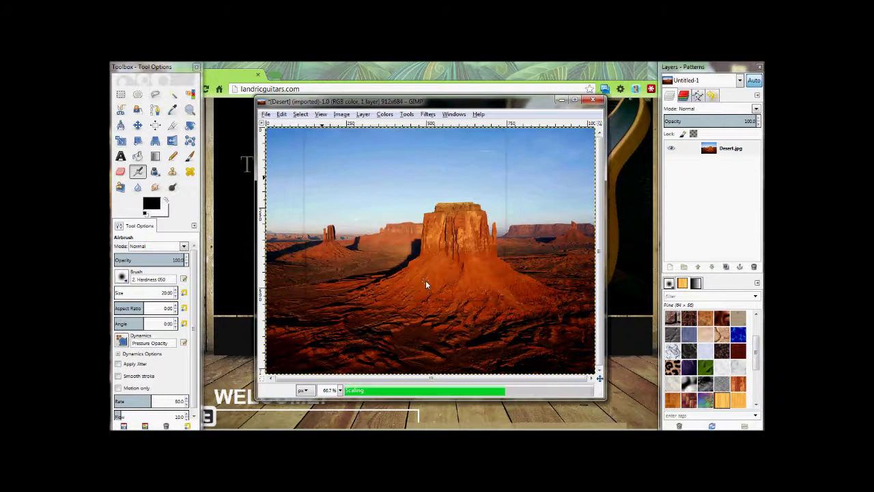
Re-inspect the guitar site's slideshow image to confirm its 912 × 502 size, then return to GIMP
{"action": "key", "text": "alt+Tab"}
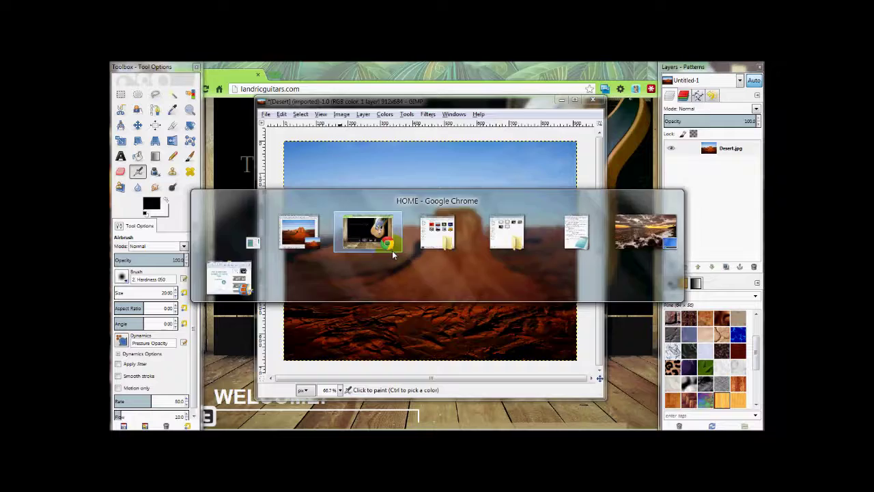
{"action": "right_click", "coordinate": [375, 183]}
{"action": "left_click", "coordinate": [414, 268]}
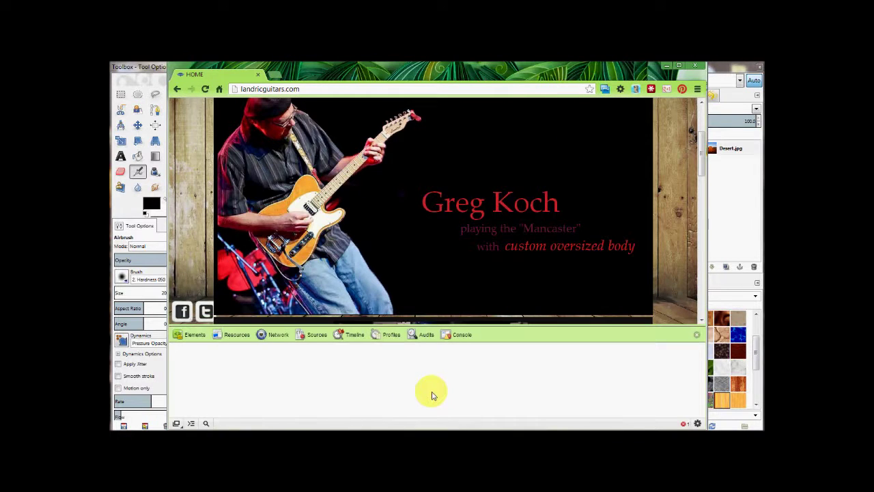
{"action": "mouse_move", "coordinate": [448, 415]}
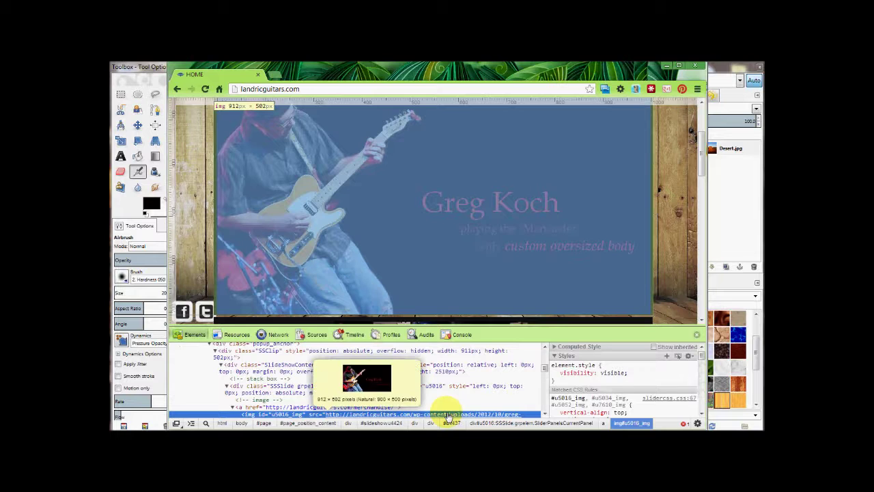
{"action": "key", "text": "alt+Tab"}
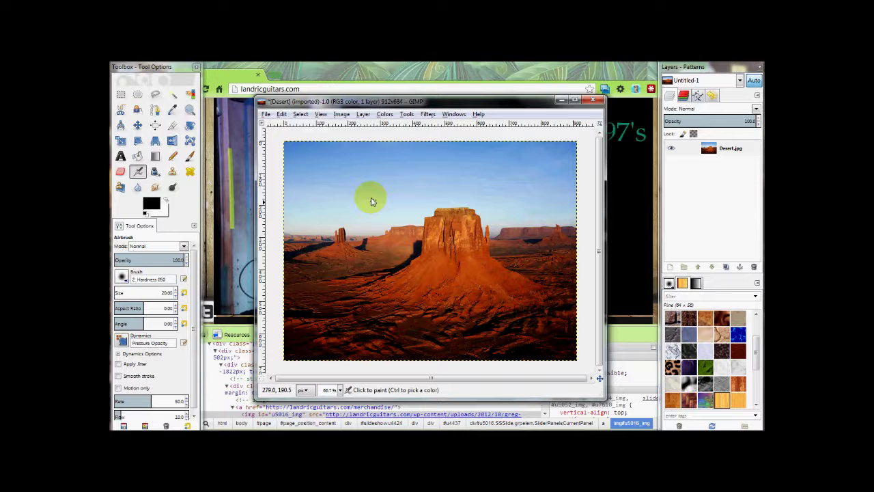
Open the Image > Canvas Size dialog, reopening it after closing it once
{"action": "left_click", "coordinate": [342, 115]}
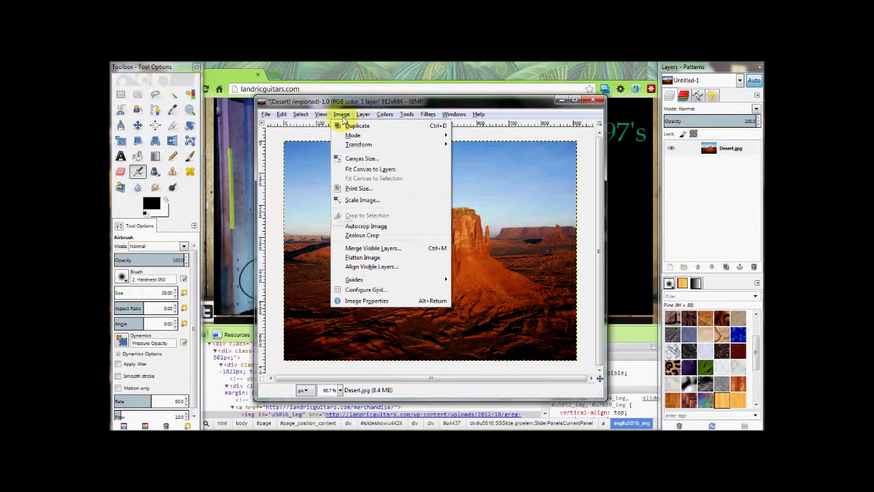
{"action": "left_click", "coordinate": [348, 158]}
{"action": "left_click_drag", "start_coordinate": [238, 118], "coordinate": [236, 108]}
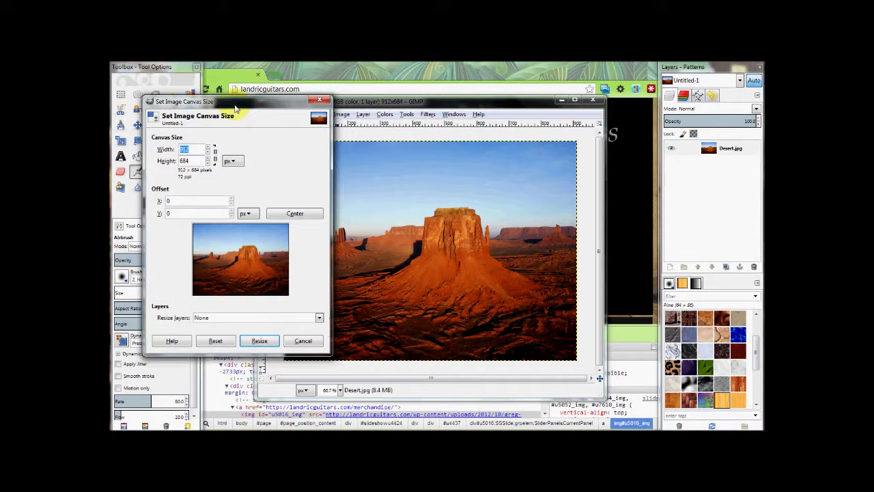
{"action": "left_click", "coordinate": [319, 100]}
{"action": "left_click", "coordinate": [342, 114]}
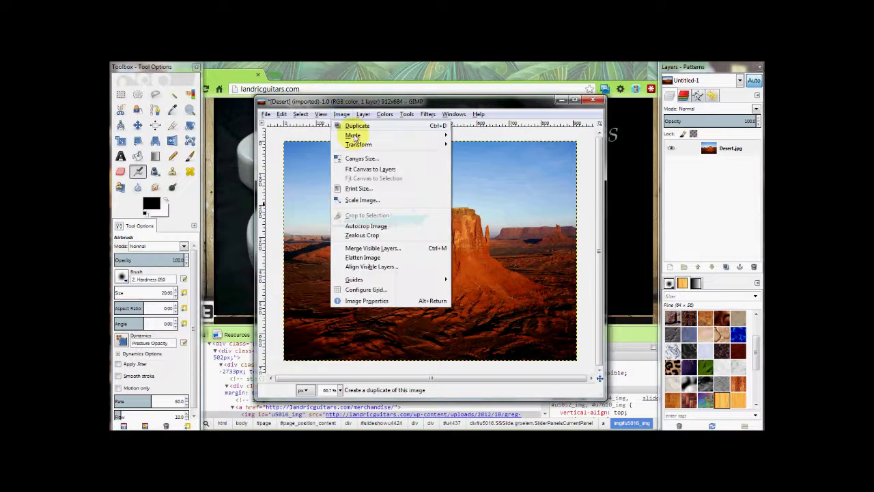
{"action": "left_click", "coordinate": [360, 159]}
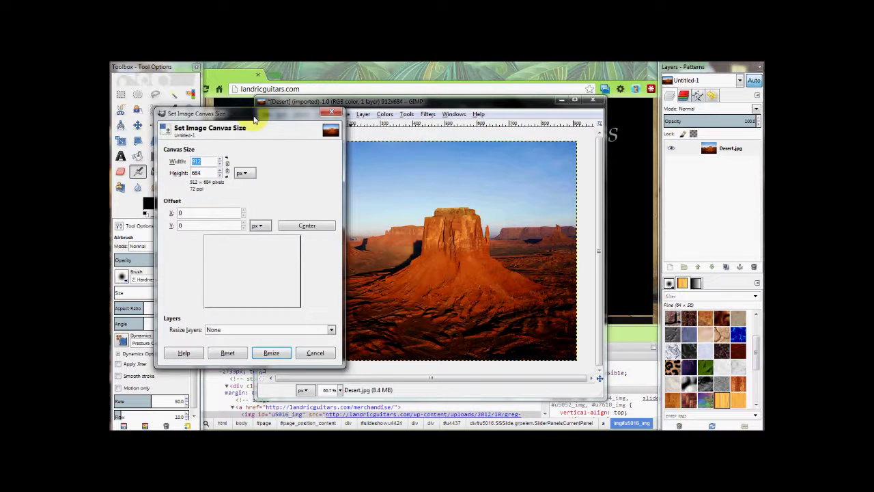
{"action": "left_click_drag", "start_coordinate": [253, 113], "coordinate": [377, 133]}
Set the canvas height to 502, centre the photo vertically, and resize to 912 × 502
{"action": "double_click", "coordinate": [327, 192]}
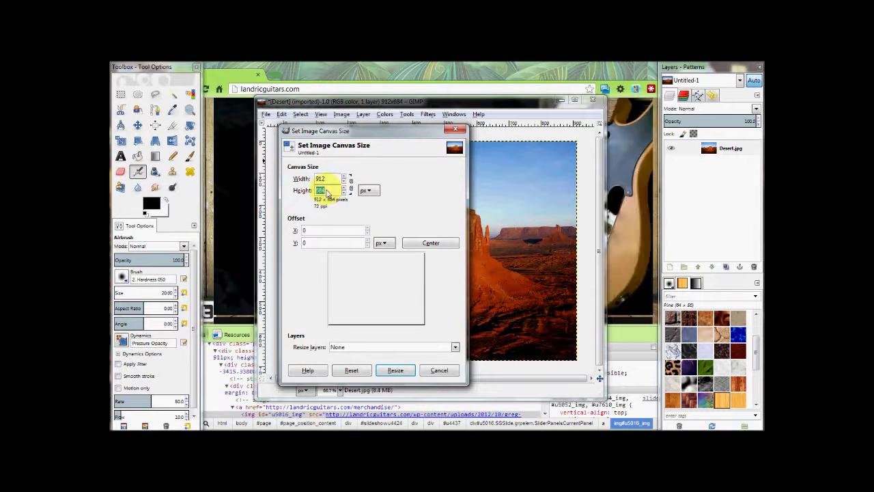
{"action": "type", "text": "502"}
{"action": "key", "text": "Tab"}
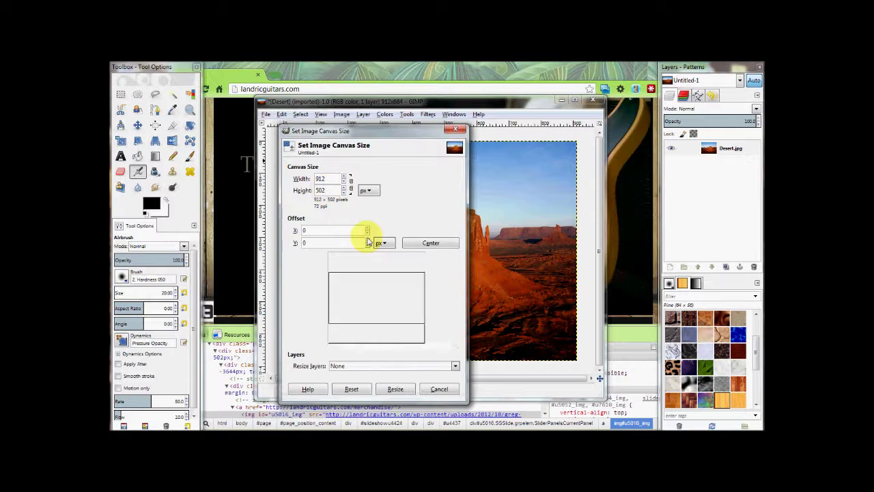
{"action": "left_click", "coordinate": [430, 244]}
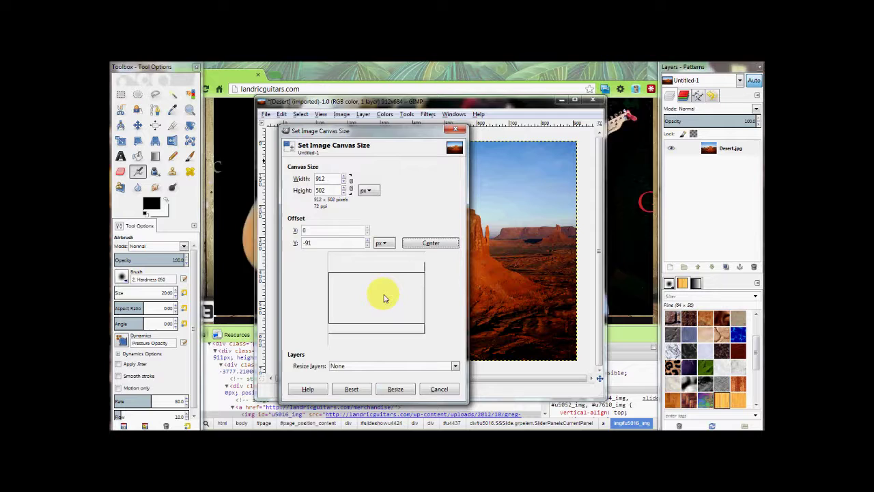
{"action": "mouse_move", "coordinate": [384, 298]}
{"action": "left_mouse_down"}
{"action": "mouse_move", "coordinate": [383, 310]}
{"action": "mouse_move", "coordinate": [385, 282]}
{"action": "mouse_move", "coordinate": [385, 307]}
{"action": "left_mouse_up"}
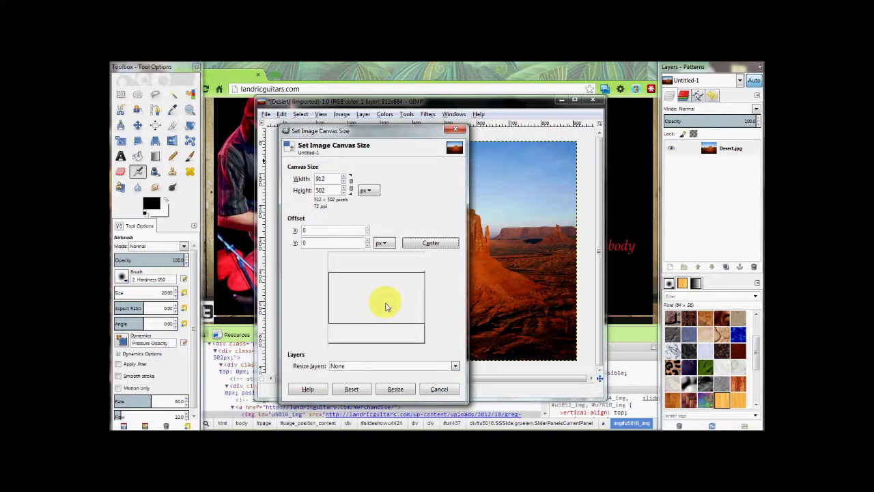
{"action": "left_click", "coordinate": [419, 244]}
{"action": "left_click", "coordinate": [396, 390]}
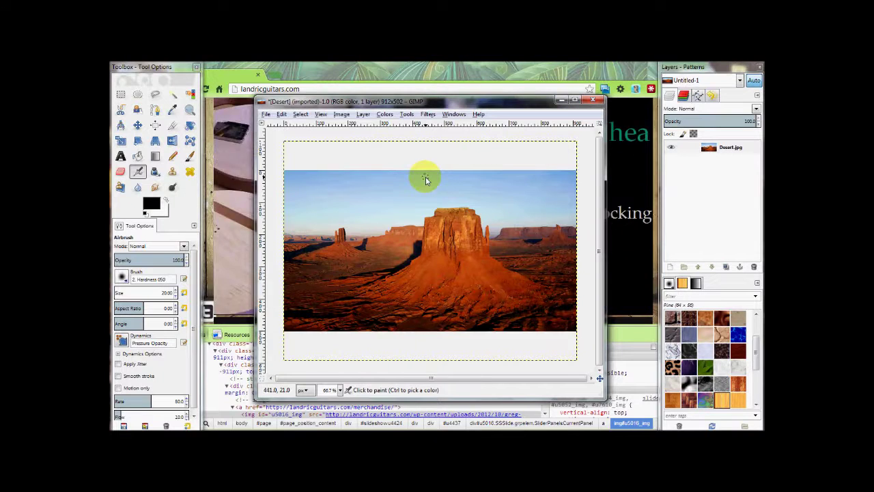
Undo the canvas resize and draw a rectangle selection sized 912 × 502
{"action": "key", "text": "ctrl+z"}
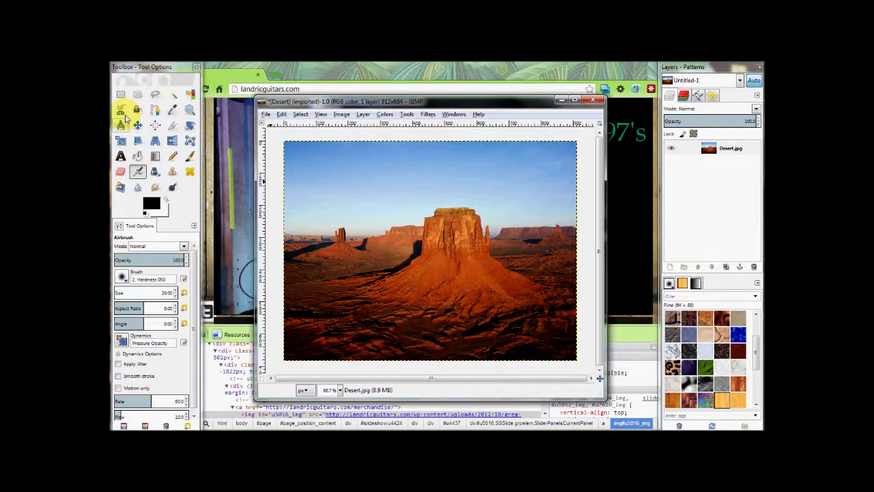
{"action": "left_click", "coordinate": [121, 94]}
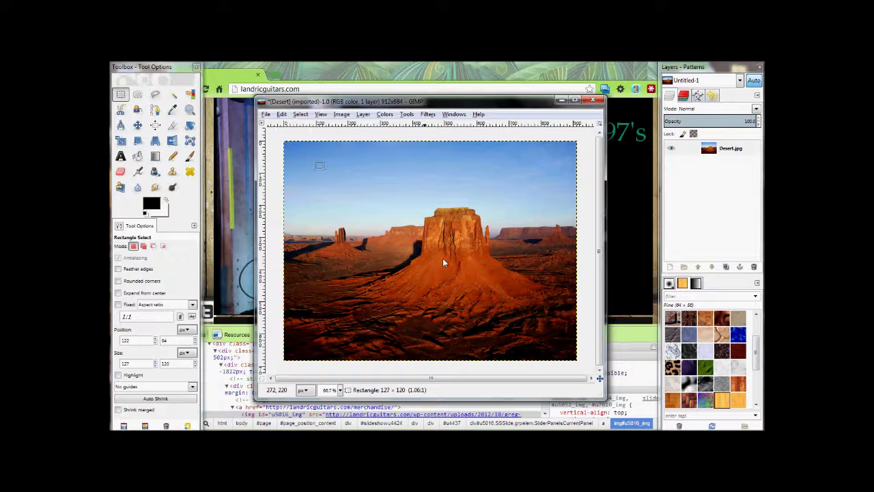
{"action": "left_click_drag", "start_coordinate": [443, 262], "coordinate": [507, 287]}
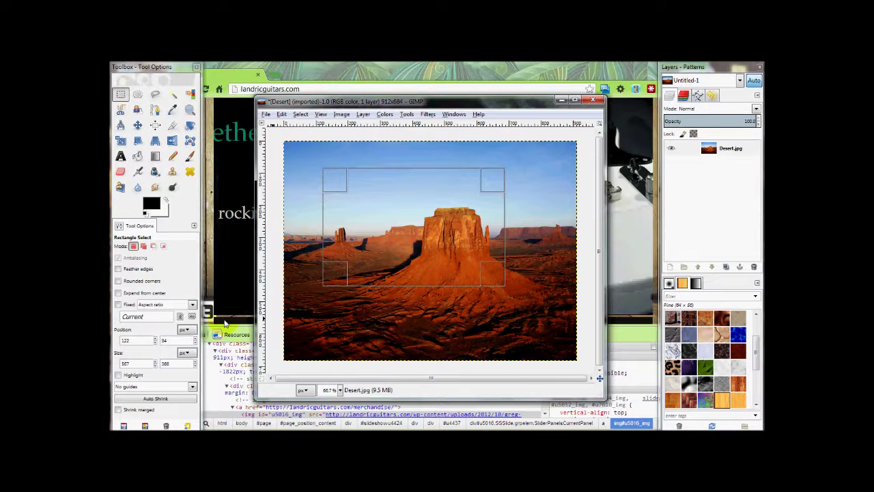
{"action": "double_click", "coordinate": [131, 364]}
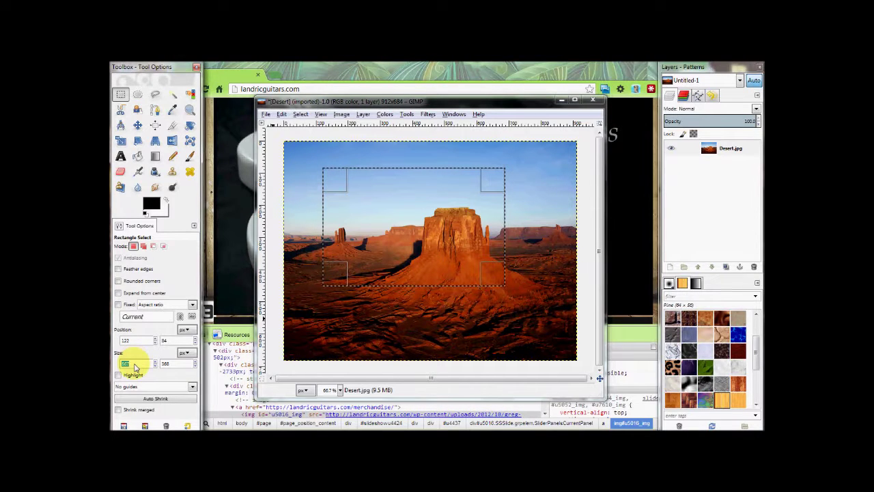
{"action": "type", "text": "912"}
{"action": "key", "text": "Tab"}
{"action": "type", "text": "5"}
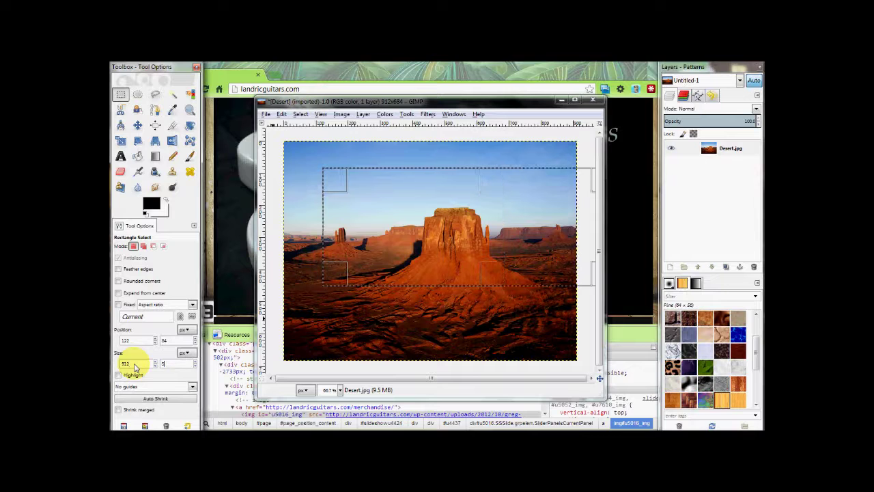
{"action": "type", "text": "02"}
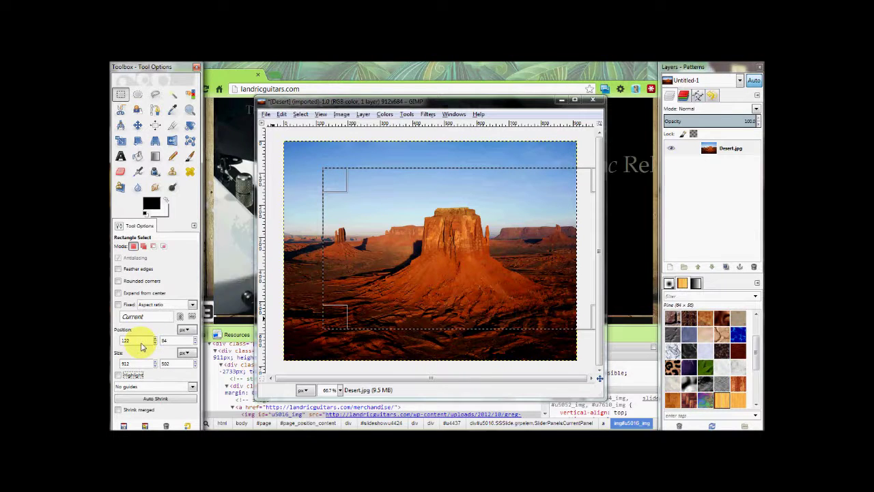
{"action": "type", "text": "0"}
{"action": "key", "text": "Tab"}
{"action": "type", "text": "0"}
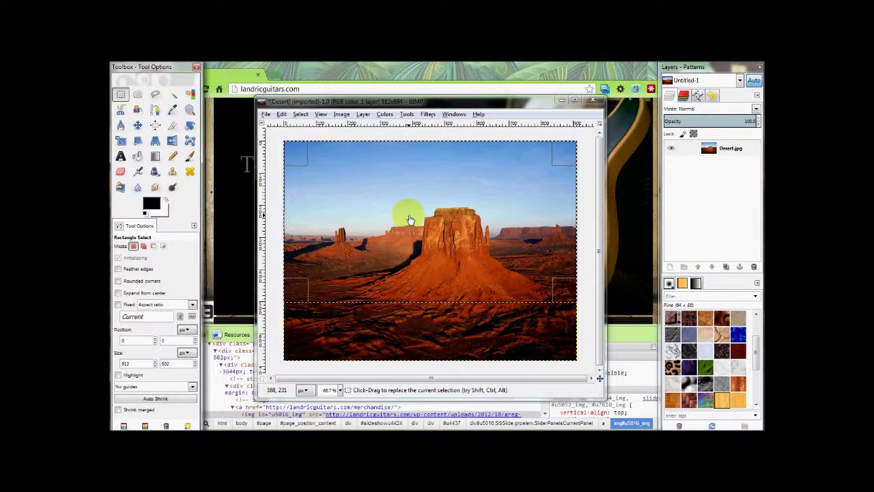
Position the selection at 0, 111 and crop the image to the selection
{"action": "left_click_drag", "start_coordinate": [405, 211], "coordinate": [408, 256]}
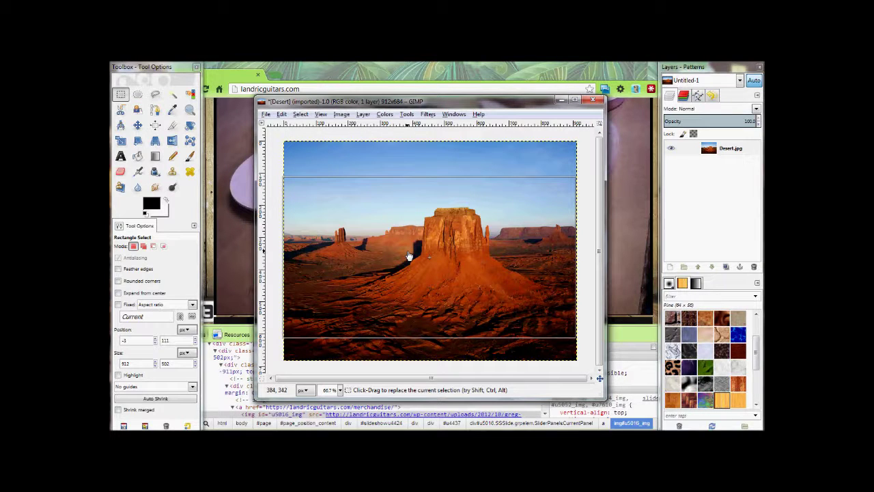
{"action": "left_click", "coordinate": [135, 342]}
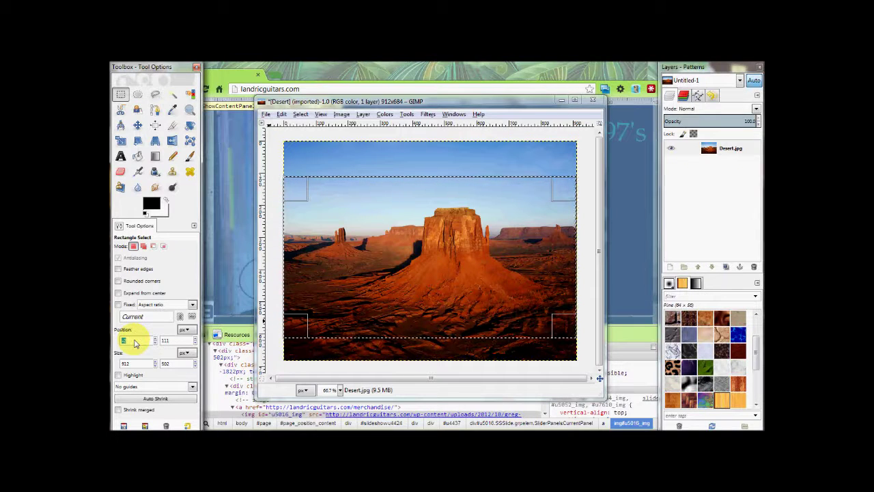
{"action": "key", "text": "Tab"}
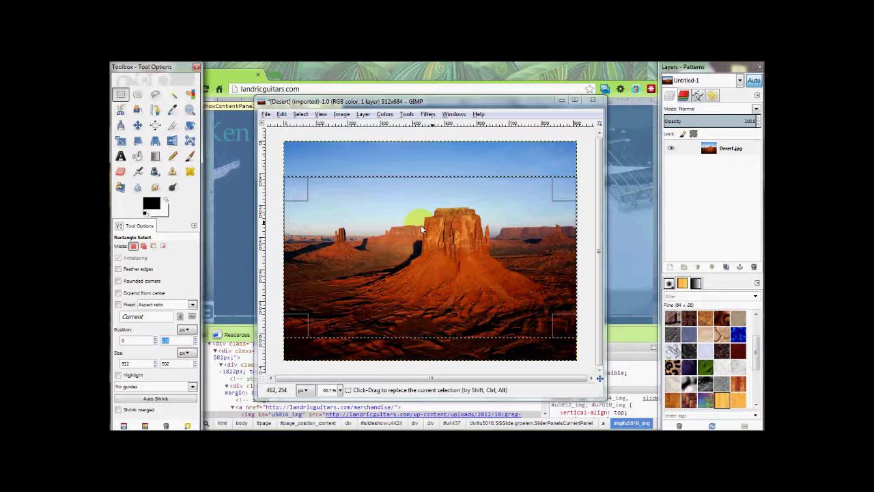
{"action": "left_click", "coordinate": [342, 114]}
{"action": "left_click", "coordinate": [367, 215]}
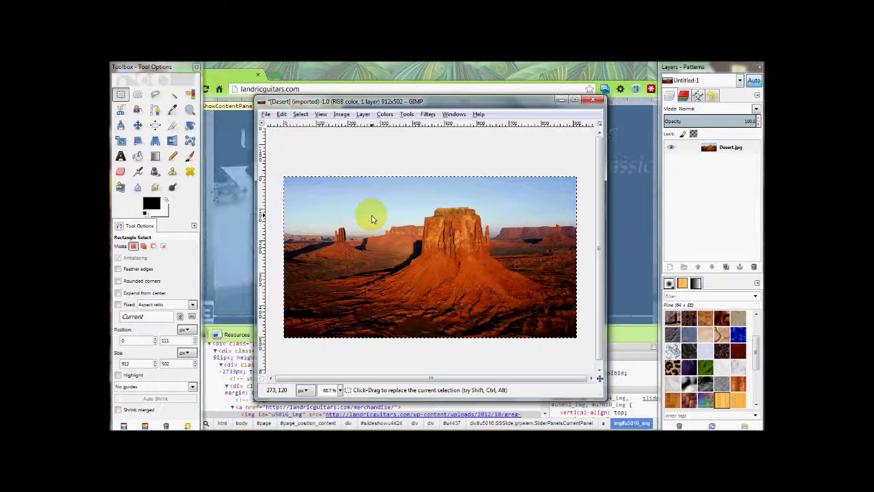
Close Chrome's page inspector, scroll the guitar page, and return to the cropped Desert image in GIMP
{"action": "key", "text": "alt+Tab"}
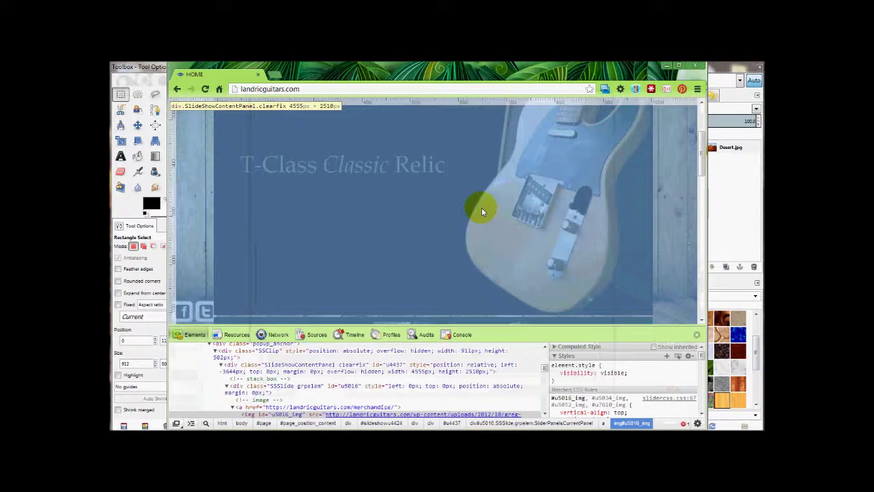
{"action": "left_click", "coordinate": [697, 334]}
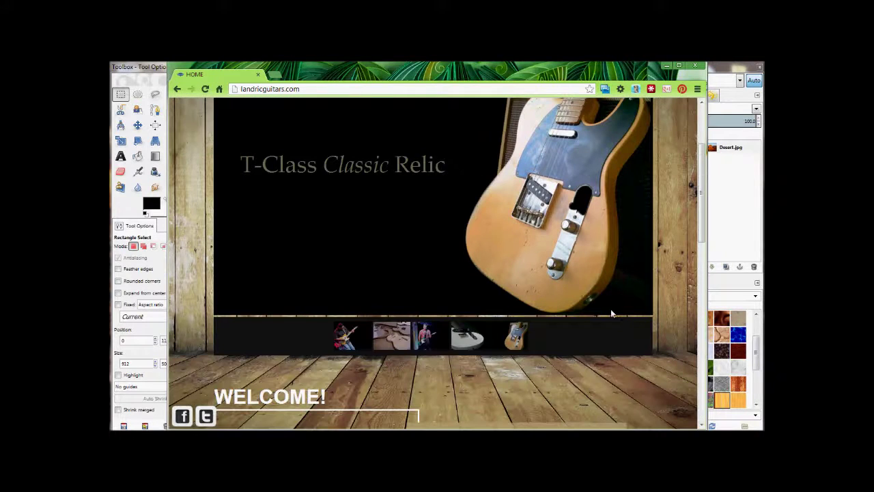
{"action": "left_click_drag", "start_coordinate": [704, 236], "coordinate": [703, 216]}
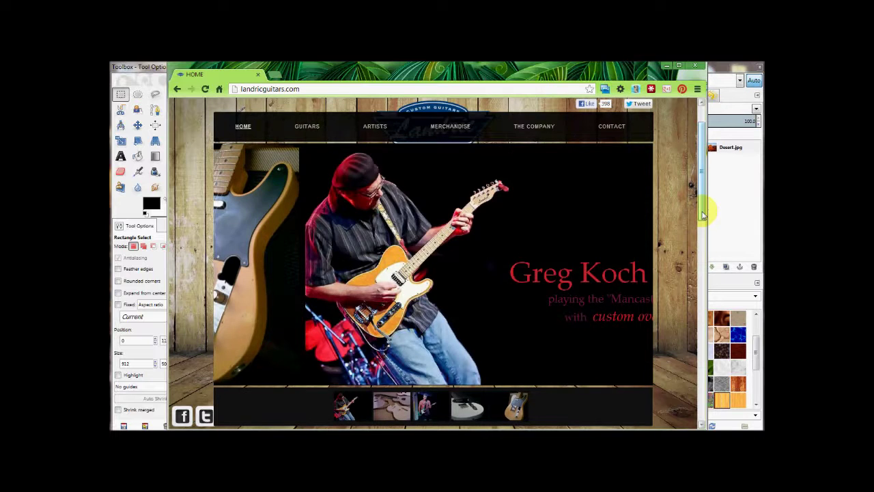
{"action": "key", "text": "alt+Tab"}
{"action": "key", "text": "alt+Tab"}
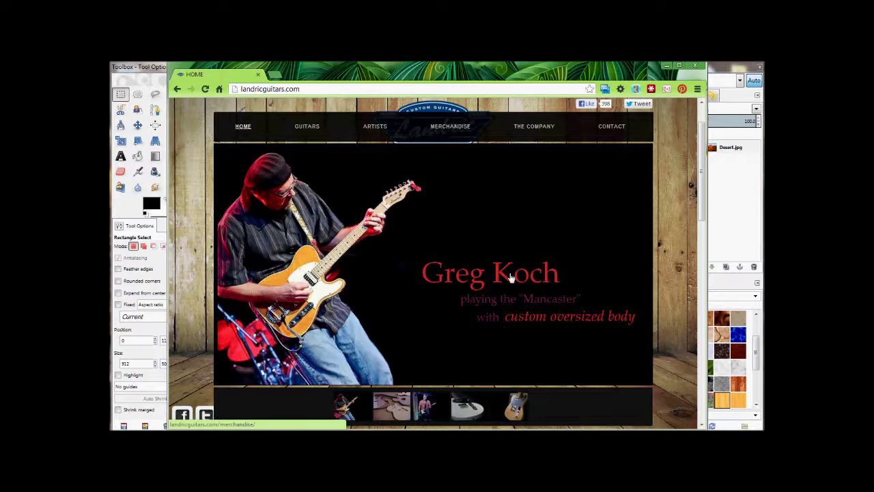
{"action": "key", "text": "alt+Tab"}
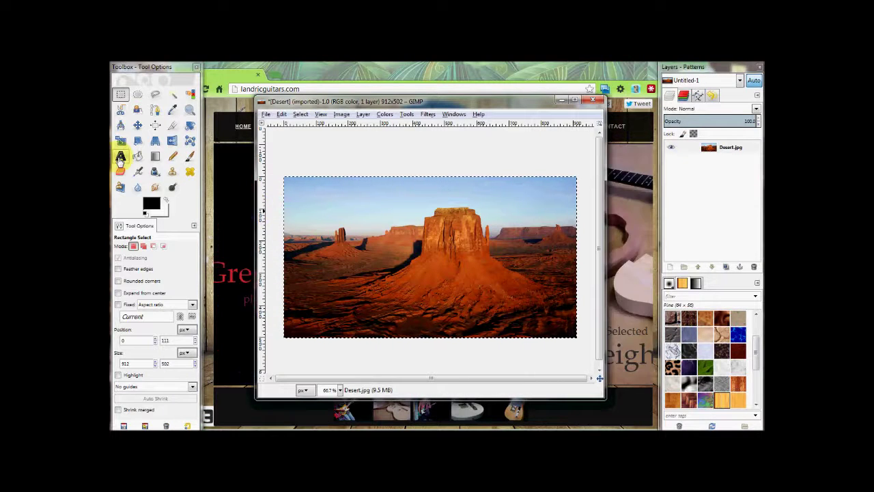
Add an 18 px Sans text layer at the top-left reading 'This is my favorite desert.'
{"action": "left_click", "coordinate": [120, 157]}
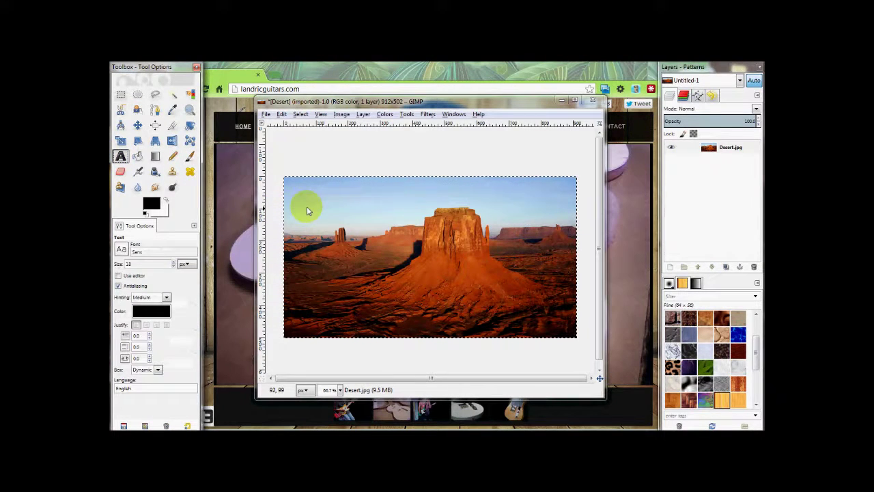
{"action": "left_click_drag", "start_coordinate": [295, 185], "coordinate": [410, 222]}
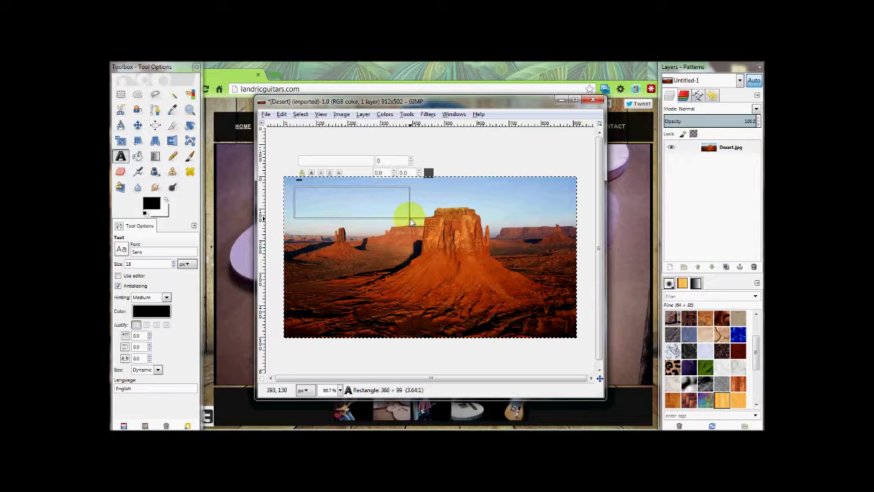
{"action": "type", "text": "This"}
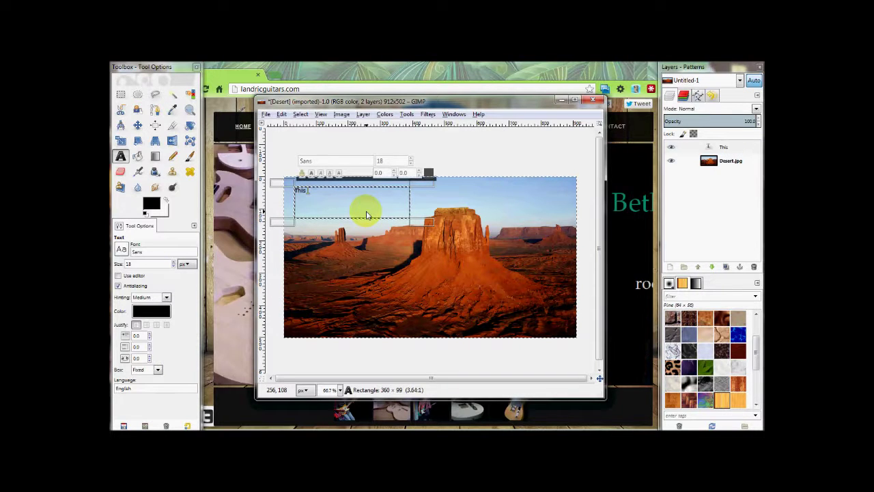
{"action": "type", "text": " is my desert"}
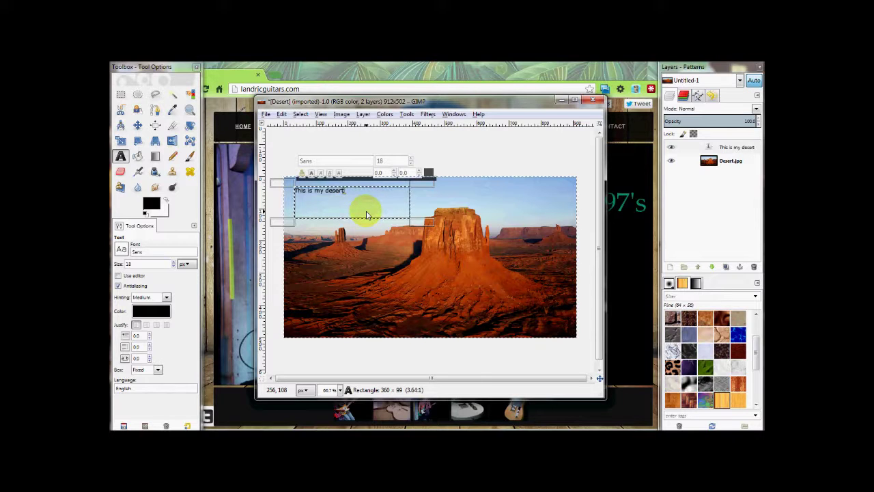
{"action": "key", "text": "ctrl+Left"}
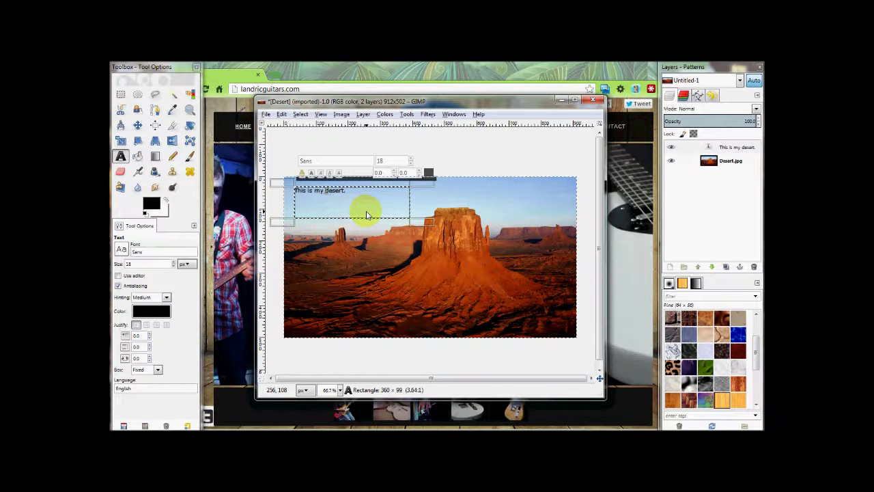
{"action": "type", "text": "favorite"}
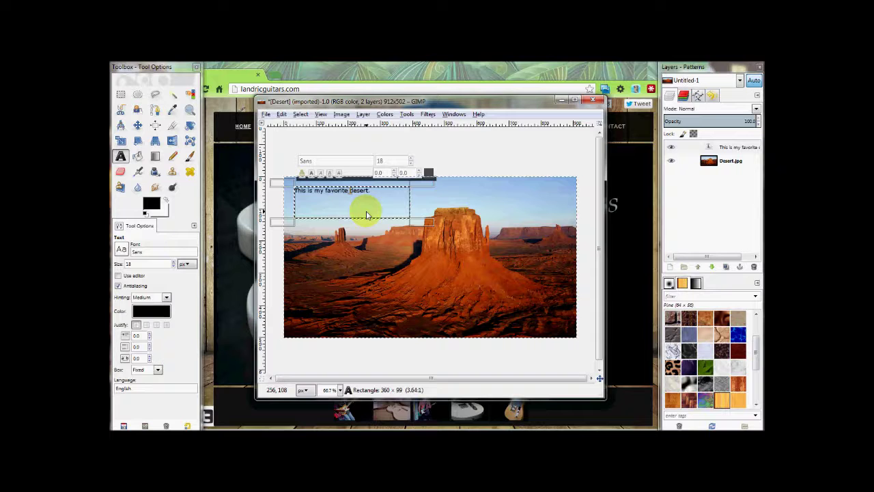
{"action": "key", "text": "ctrl+a"}
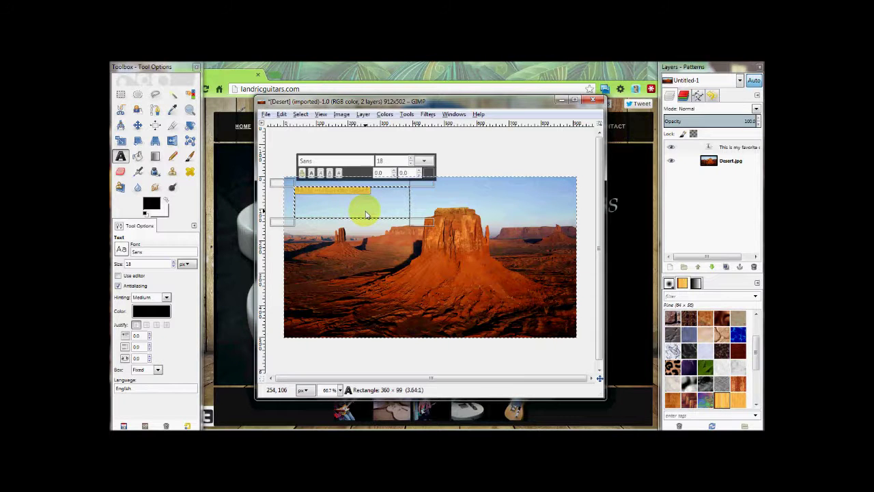
{"action": "left_click", "coordinate": [362, 209]}
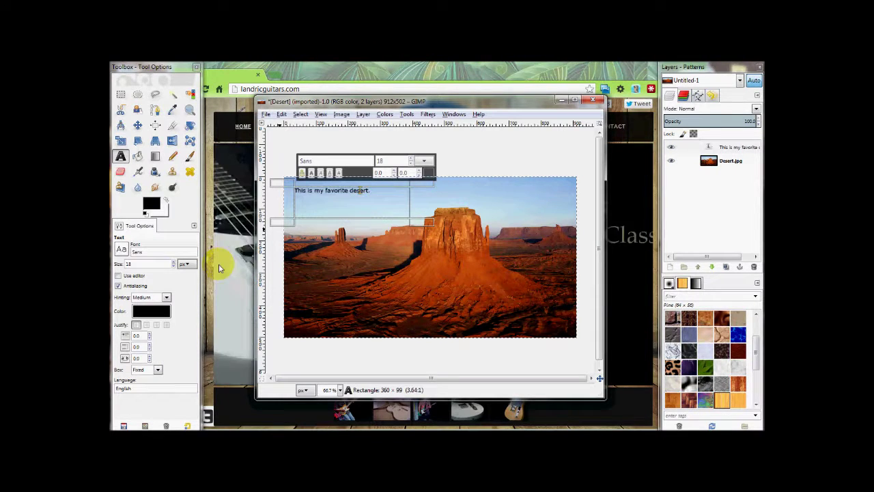
Change the caption's text colour to blue
{"action": "left_click", "coordinate": [149, 309]}
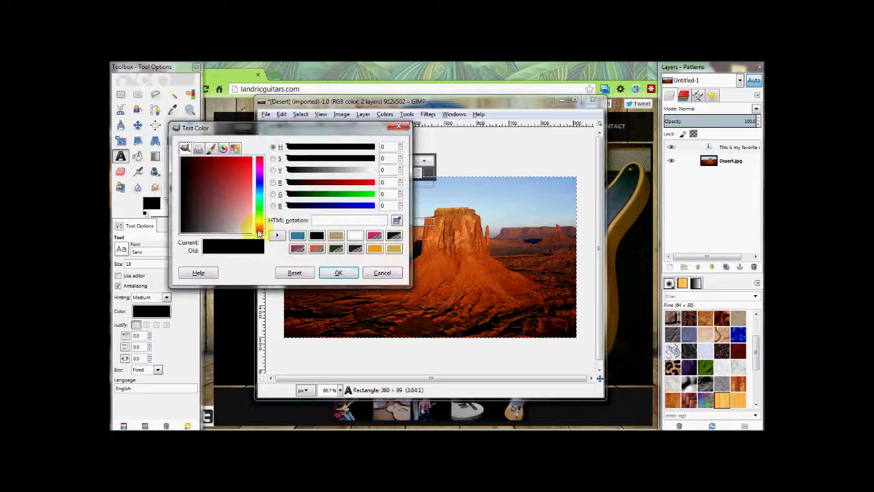
{"action": "left_click", "coordinate": [297, 236]}
{"action": "left_click", "coordinate": [338, 273]}
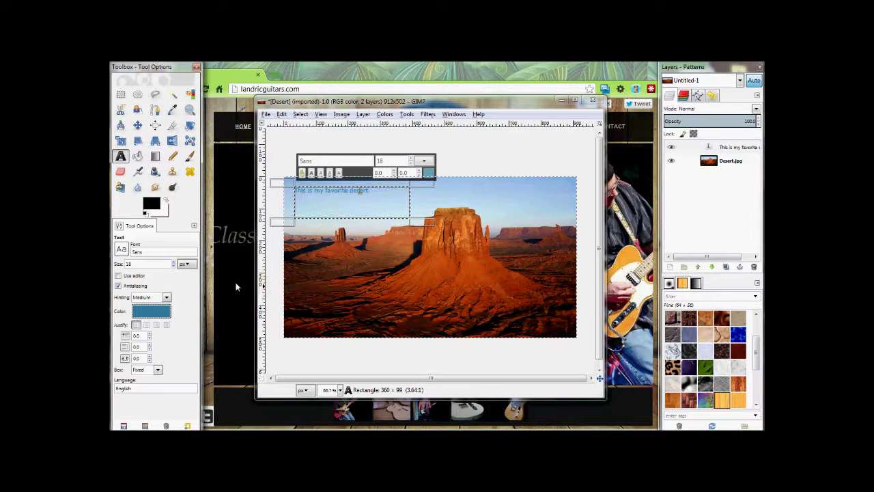
Enlarge the caption to size 36 and widen its box to fit one line
{"action": "double_click", "coordinate": [154, 266]}
{"action": "type", "text": "36"}
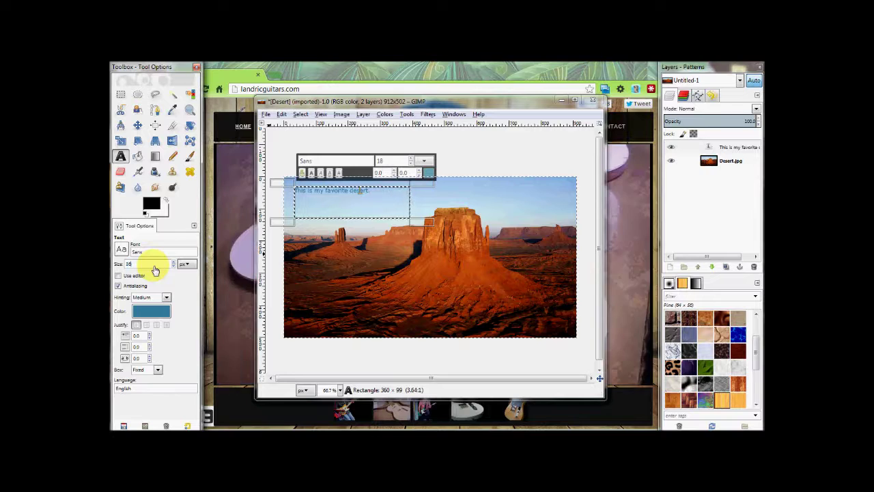
{"action": "key", "text": "Return"}
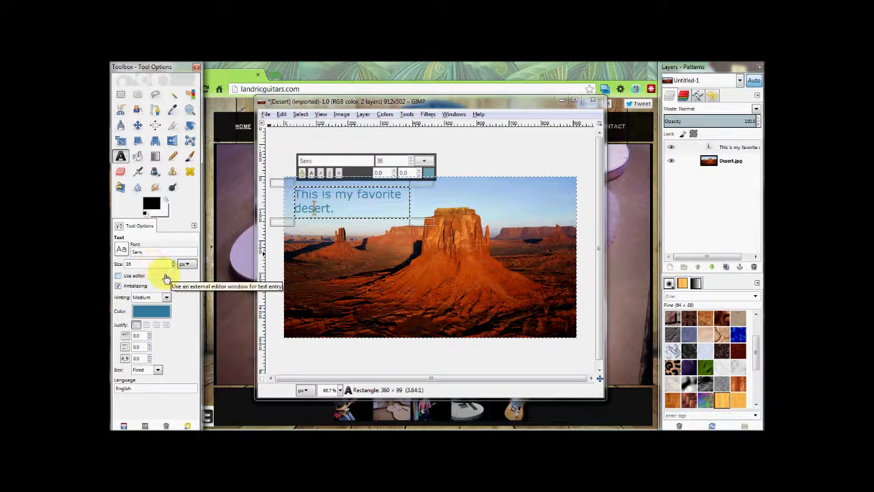
{"action": "left_click_drag", "start_coordinate": [420, 209], "coordinate": [451, 219]}
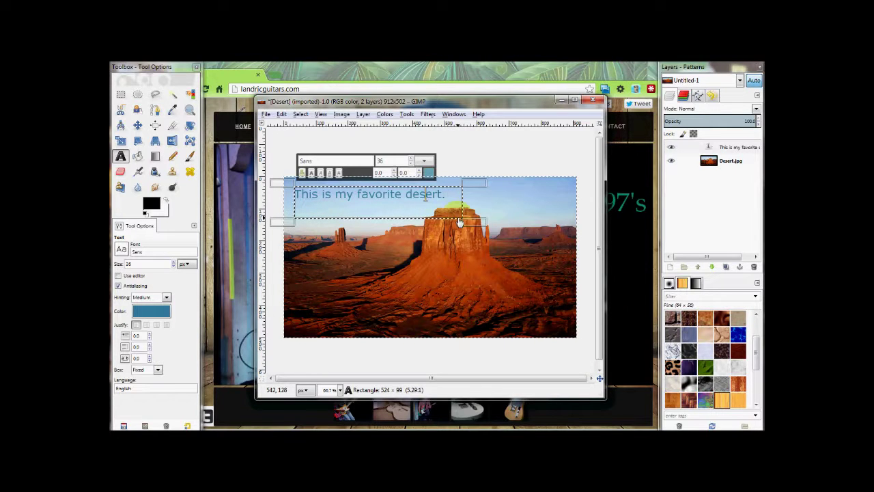
Set the caption's font to CordiaUPC
{"action": "left_click", "coordinate": [122, 250]}
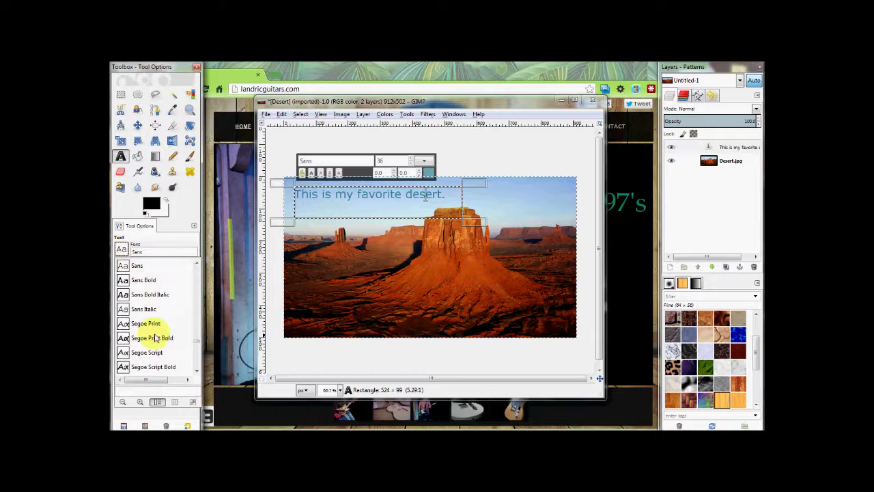
{"action": "left_click_drag", "start_coordinate": [196, 341], "coordinate": [195, 289]}
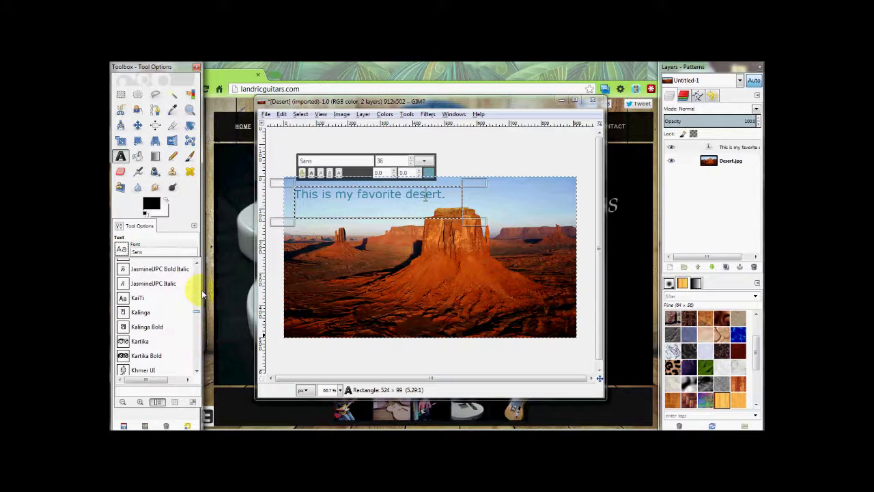
{"action": "left_click", "coordinate": [156, 290]}
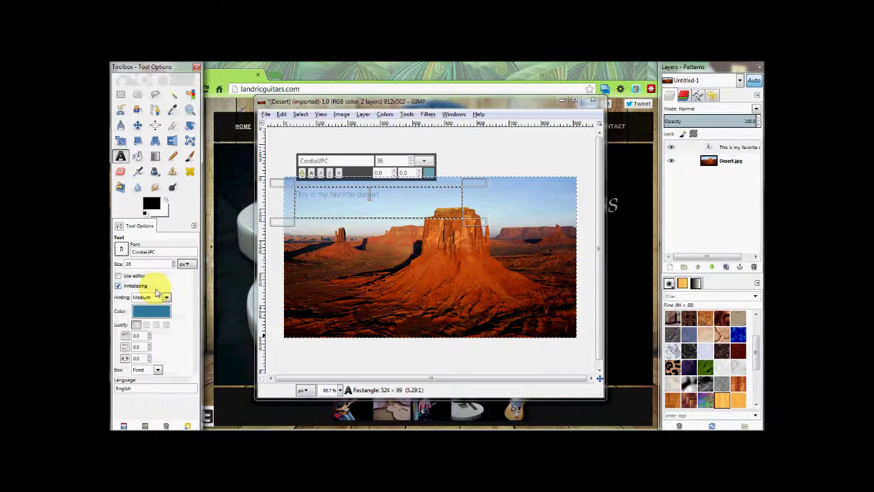
{"action": "left_click", "coordinate": [313, 174]}
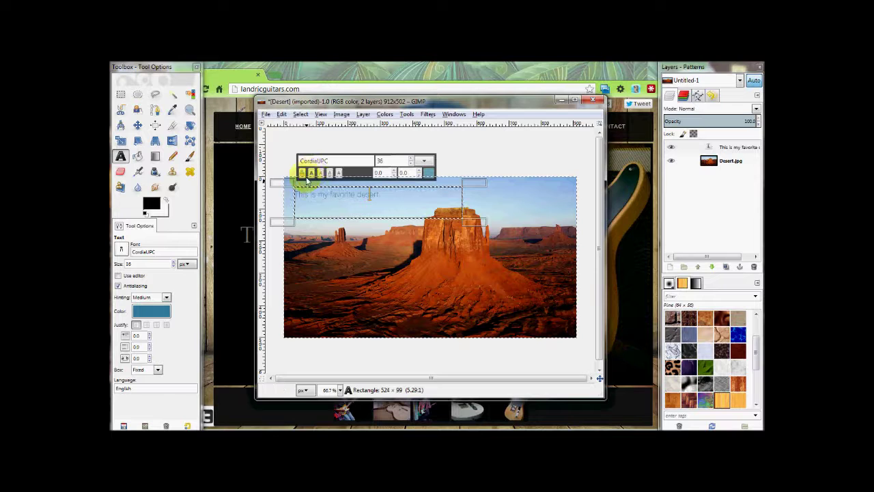
Raise the caption's text size from 52 to 62
{"action": "triple_click", "coordinate": [317, 198]}
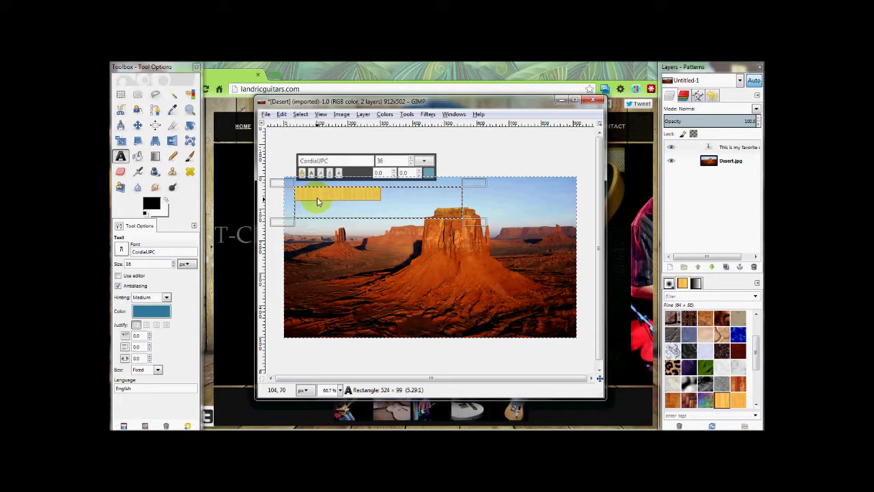
{"action": "left_click", "coordinate": [371, 198]}
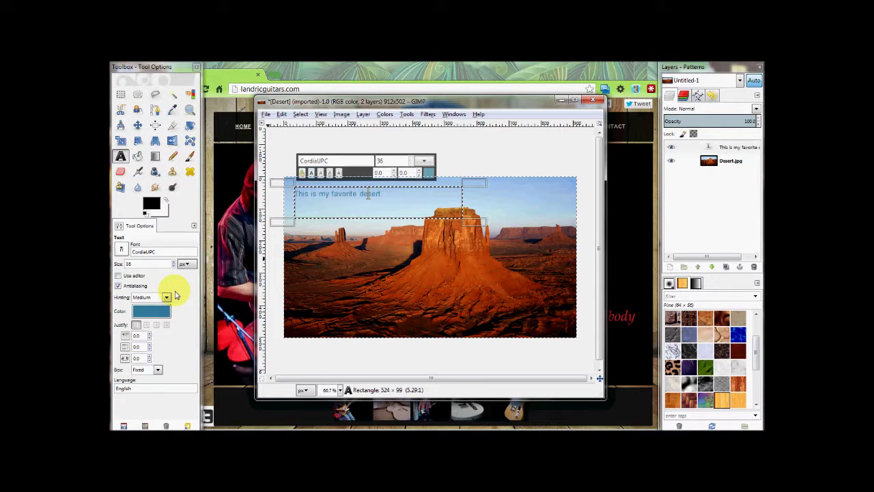
{"action": "scroll", "coordinate": [164, 267], "scroll_direction": "up", "scroll_amount": 16}
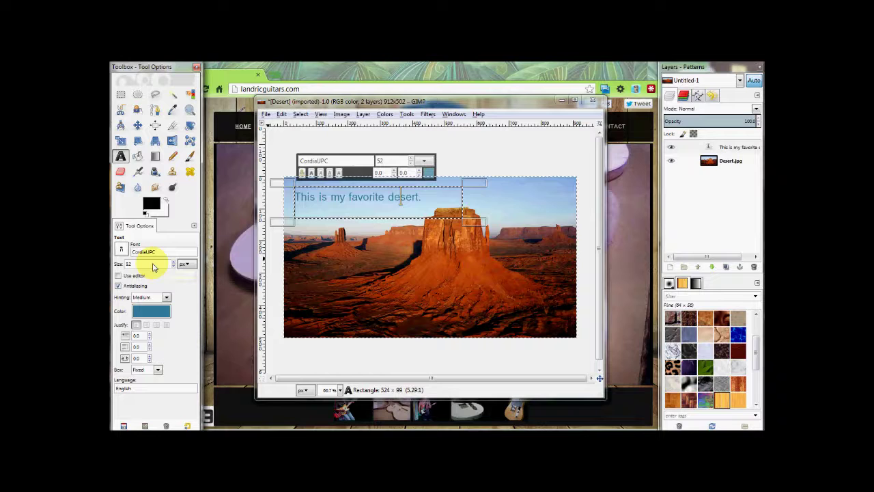
{"action": "double_click", "coordinate": [153, 268]}
{"action": "type", "text": "62"}
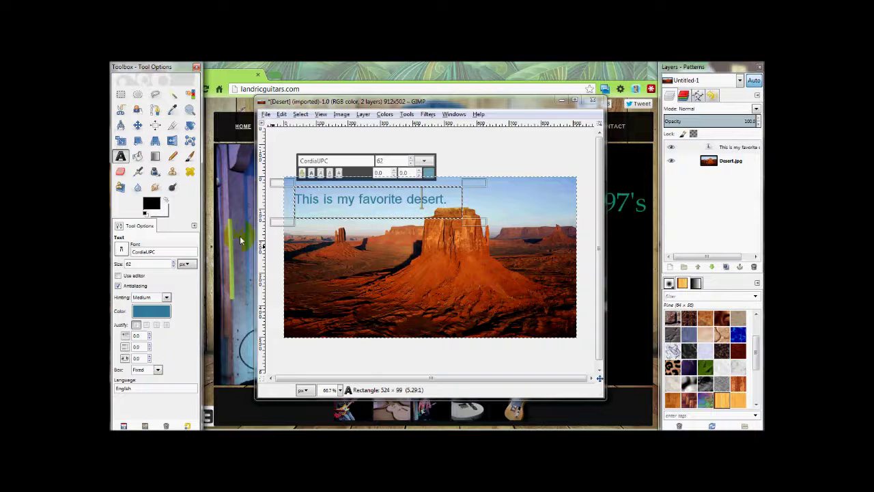
{"action": "left_click", "coordinate": [120, 171]}
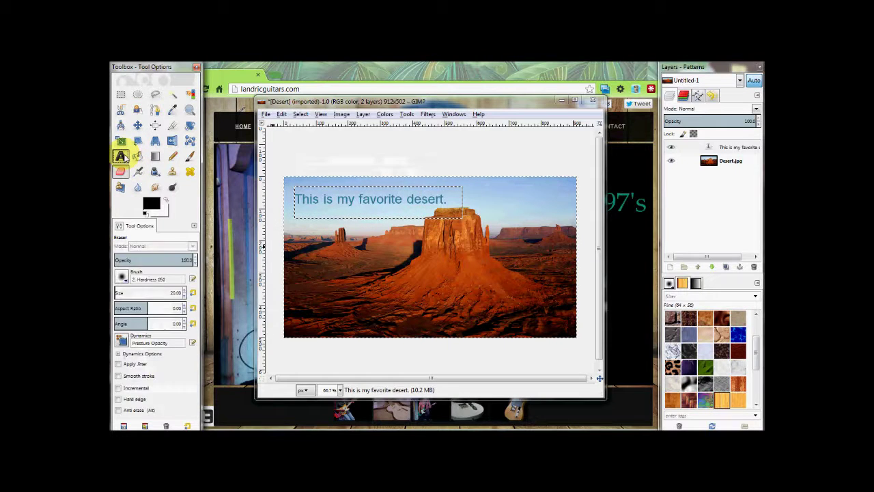
Add a second caption 'It is the Gobi.' on the lower photo and narrow its box to fit
{"action": "left_click", "coordinate": [122, 157]}
{"action": "left_click_drag", "start_coordinate": [314, 268], "coordinate": [497, 317]}
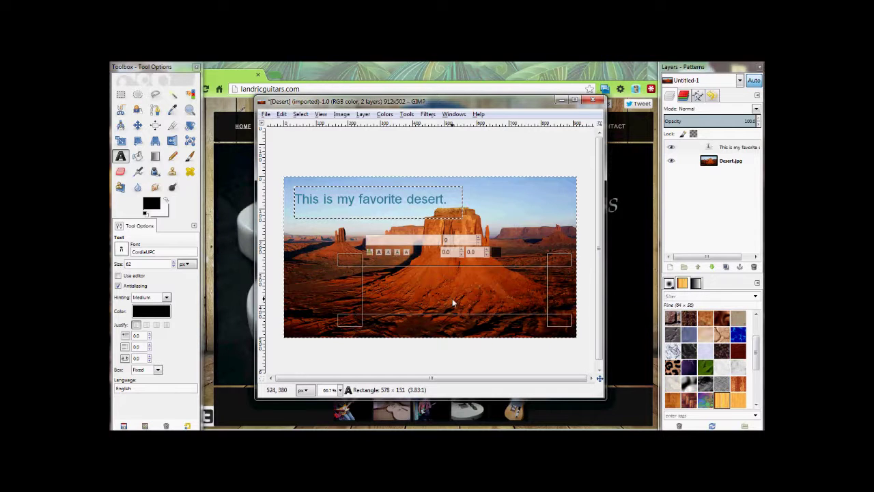
{"action": "type", "text": "It is"}
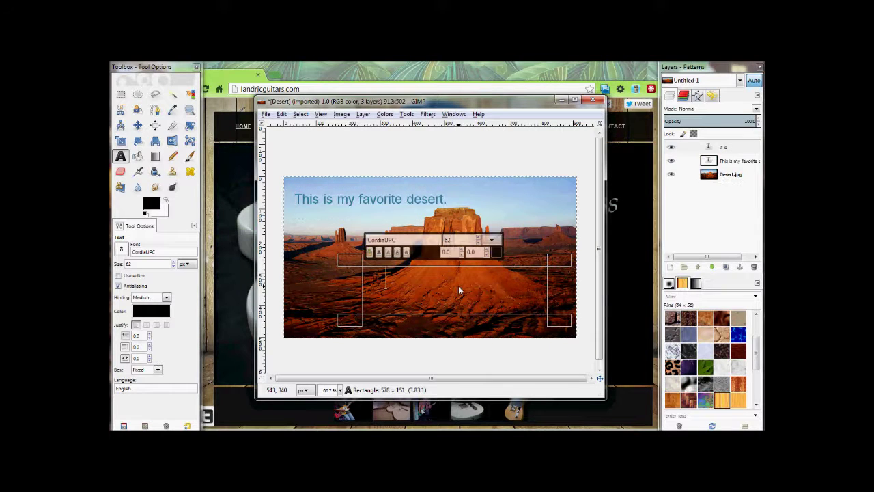
{"action": "type", "text": " the Gobi"}
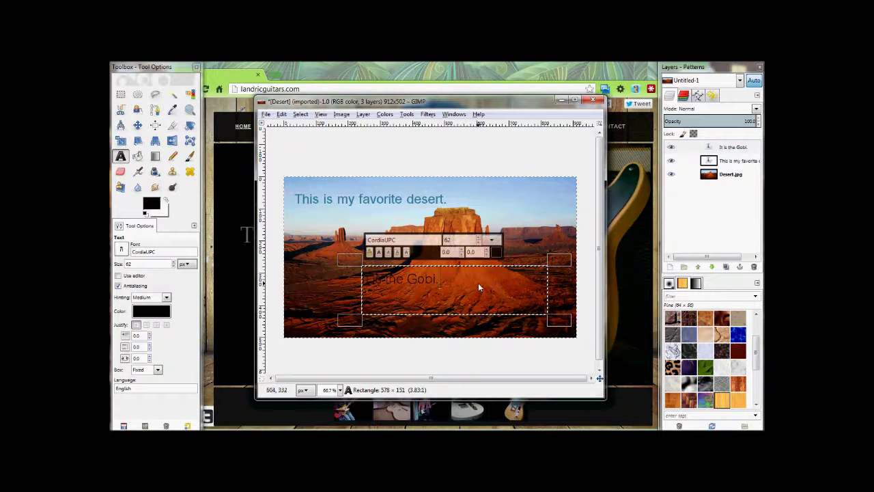
{"action": "type", "text": "."}
{"action": "key", "text": "ctrl+a"}
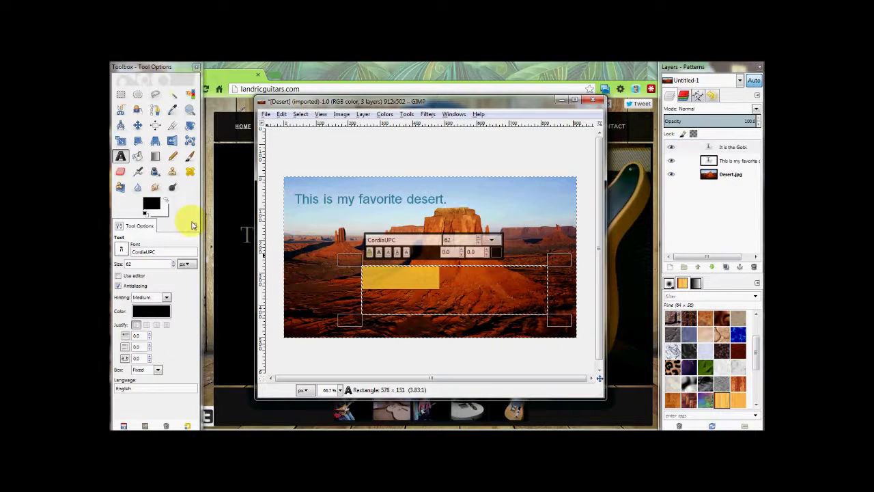
{"action": "left_click_drag", "start_coordinate": [559, 302], "coordinate": [414, 295]}
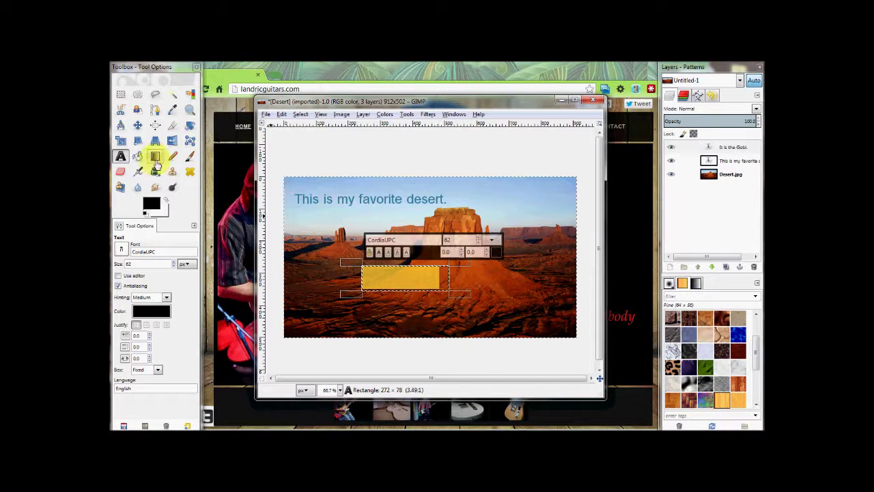
Move the 'It is the Gobi.' caption right onto the desert floor and prefix it with a dash
{"action": "left_click", "coordinate": [137, 125]}
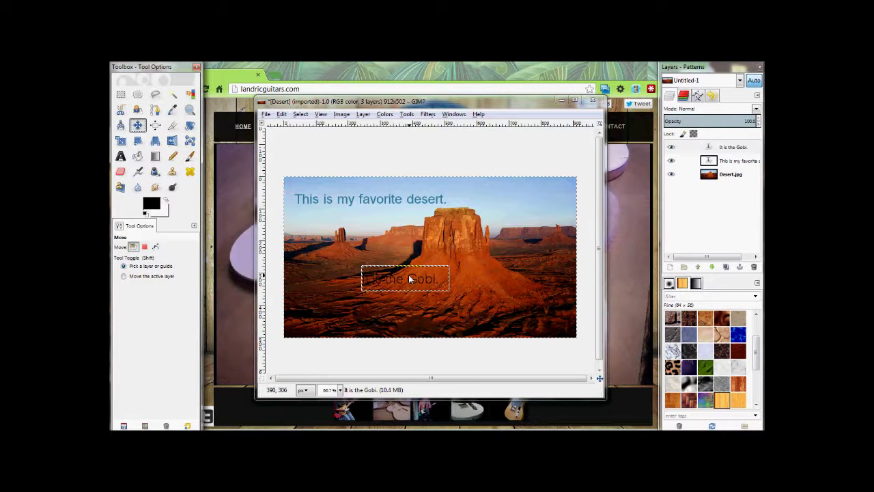
{"action": "left_click_drag", "start_coordinate": [412, 278], "coordinate": [465, 279]}
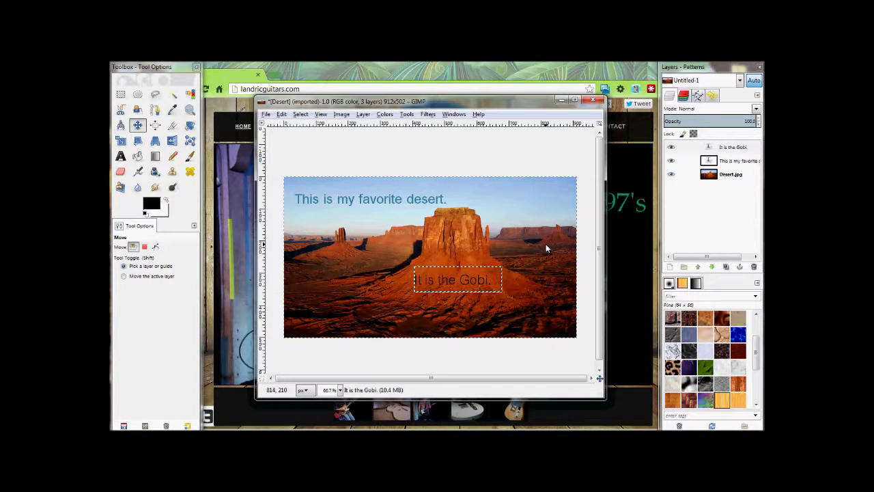
{"action": "left_click", "coordinate": [119, 157]}
{"action": "double_click", "coordinate": [428, 281]}
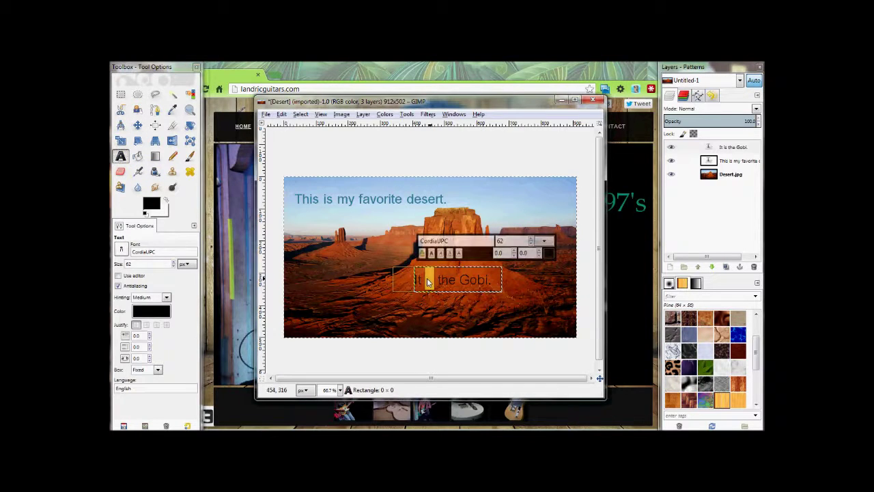
{"action": "left_click", "coordinate": [456, 254]}
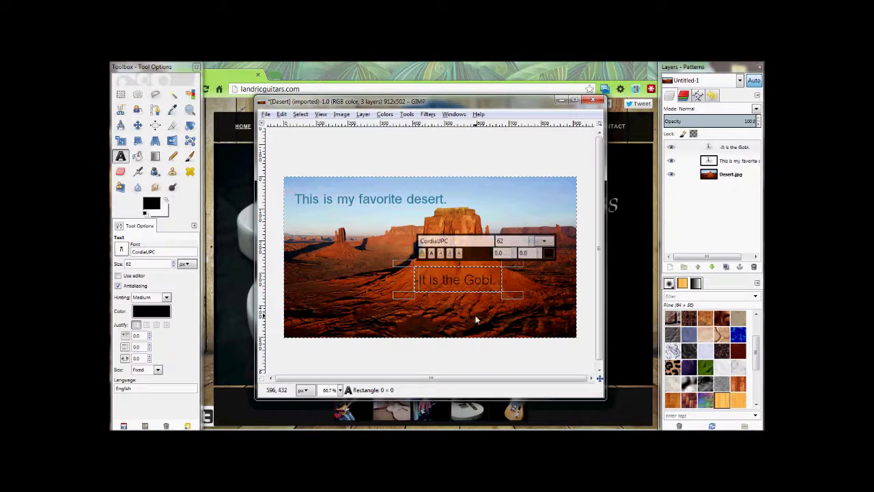
{"action": "key", "text": "ctrl+a"}
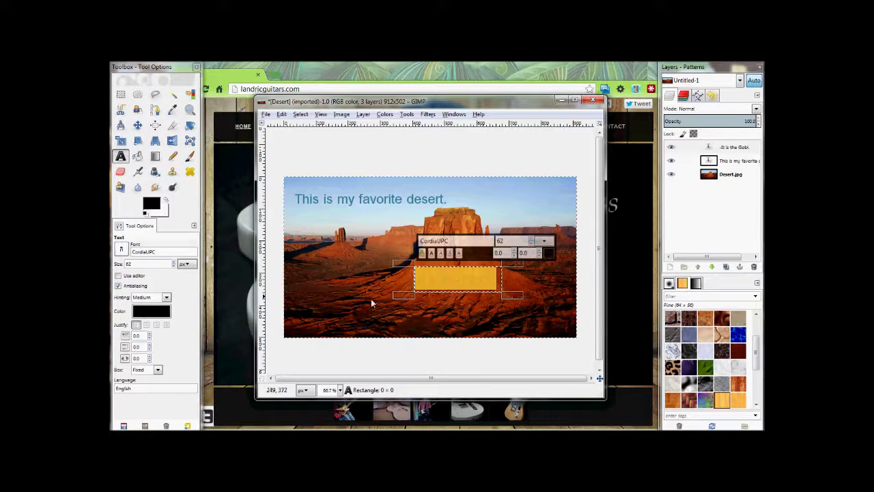
{"action": "left_click", "coordinate": [460, 328]}
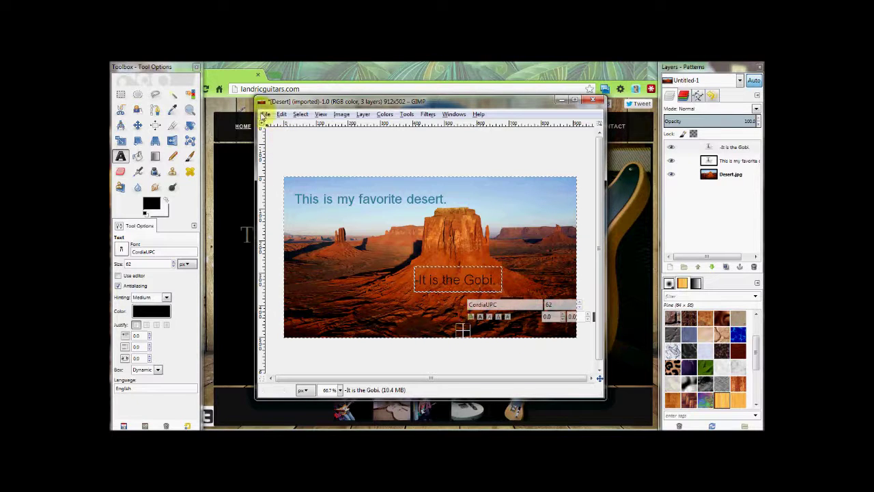
{"action": "left_click", "coordinate": [265, 113]}
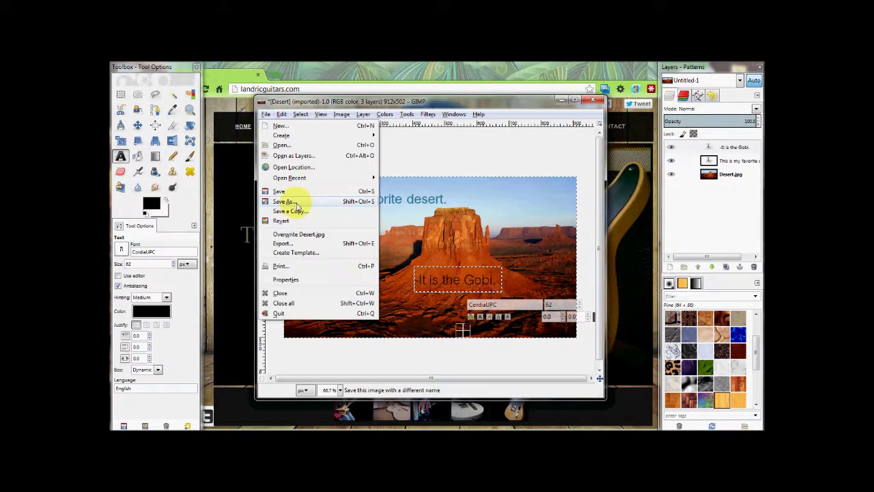
{"action": "left_click", "coordinate": [266, 113]}
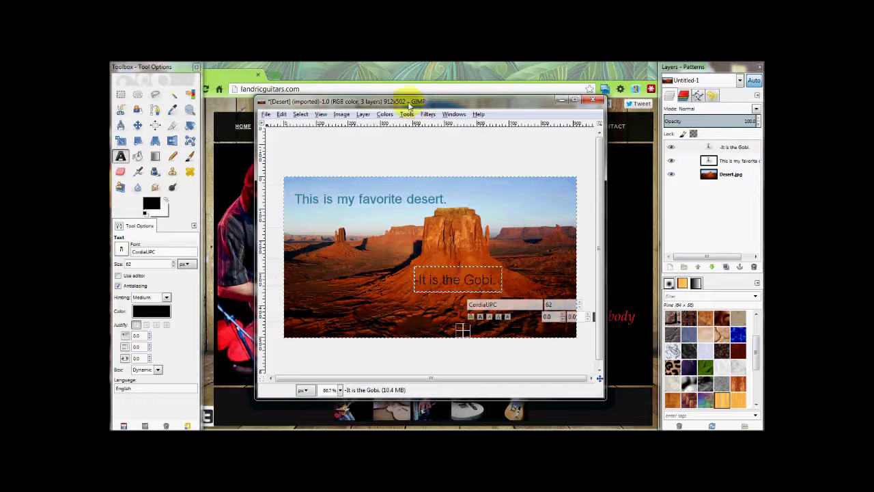
{"action": "left_click", "coordinate": [727, 174]}
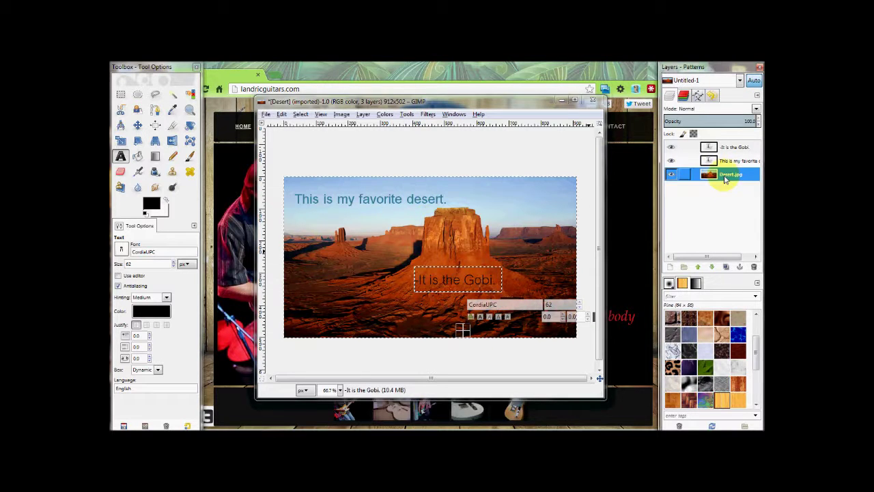
{"action": "left_click", "coordinate": [728, 161]}
{"action": "left_click", "coordinate": [731, 174]}
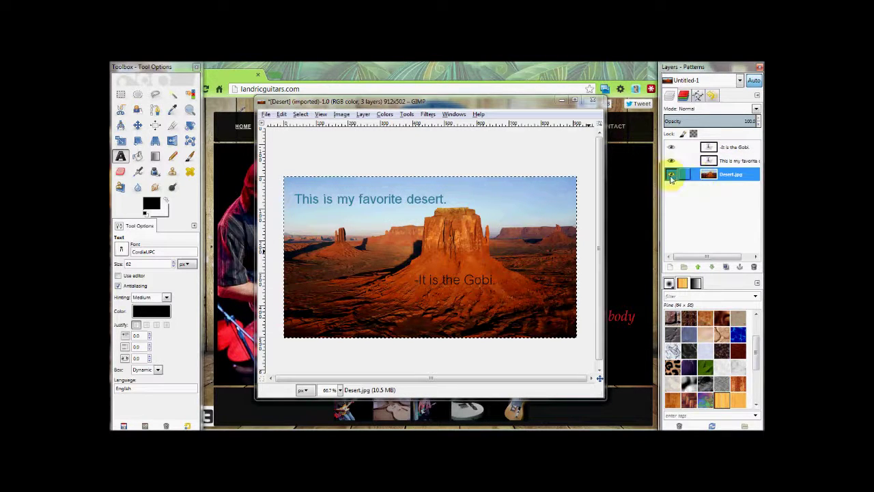
{"action": "left_click", "coordinate": [672, 173]}
{"action": "left_click", "coordinate": [671, 173]}
{"action": "left_click", "coordinate": [671, 160]}
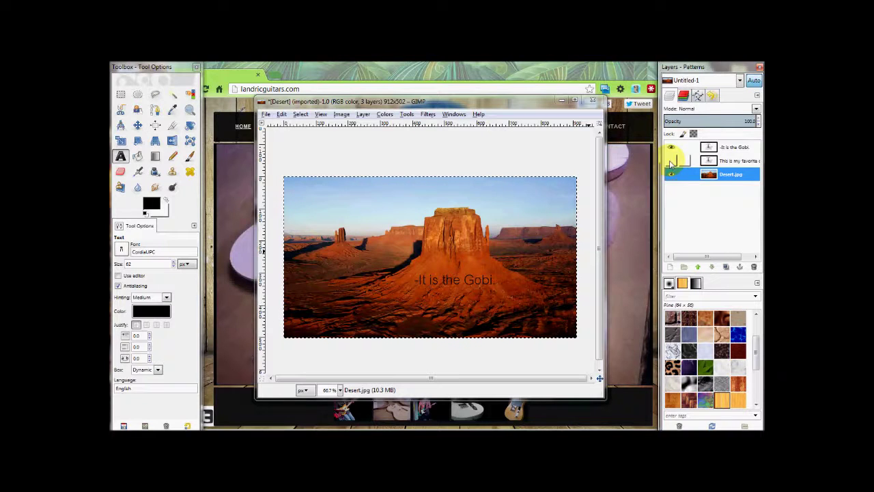
{"action": "left_click", "coordinate": [671, 161]}
{"action": "left_click", "coordinate": [671, 147]}
{"action": "left_click", "coordinate": [671, 146]}
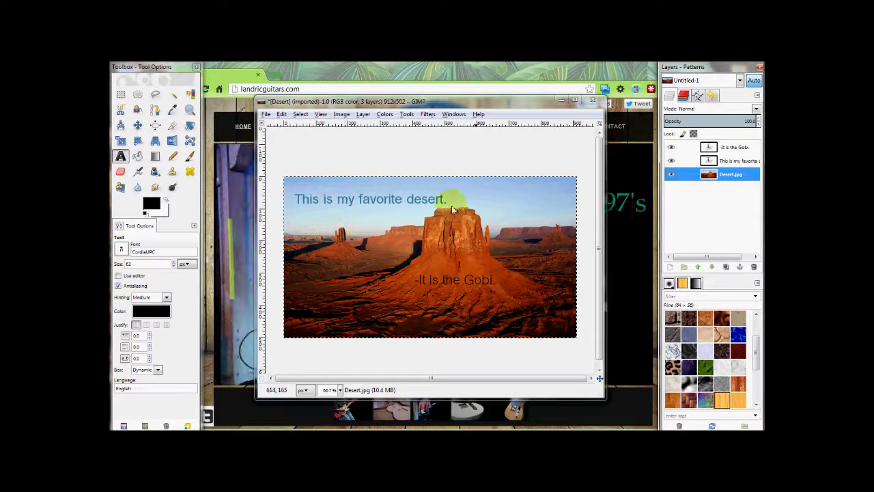
Set up an export named Desert-2.png in Sample Pictures with PNG as the file type
{"action": "left_click", "coordinate": [266, 116]}
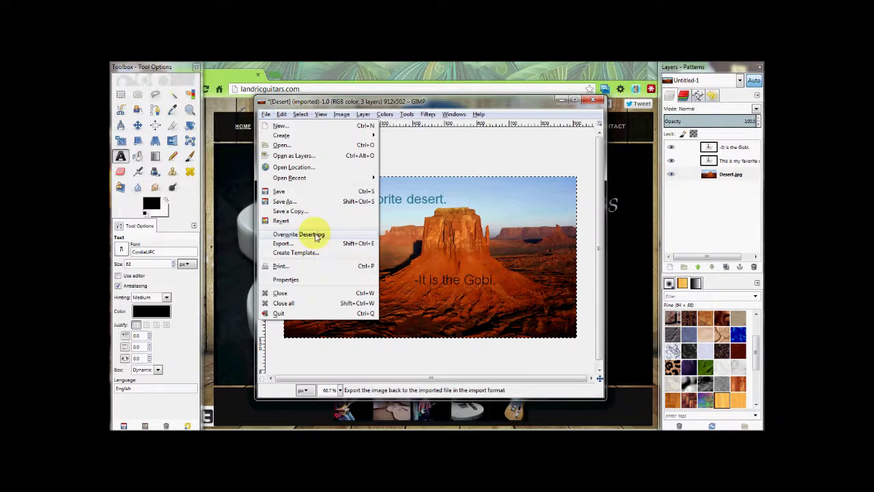
{"action": "left_click", "coordinate": [417, 163]}
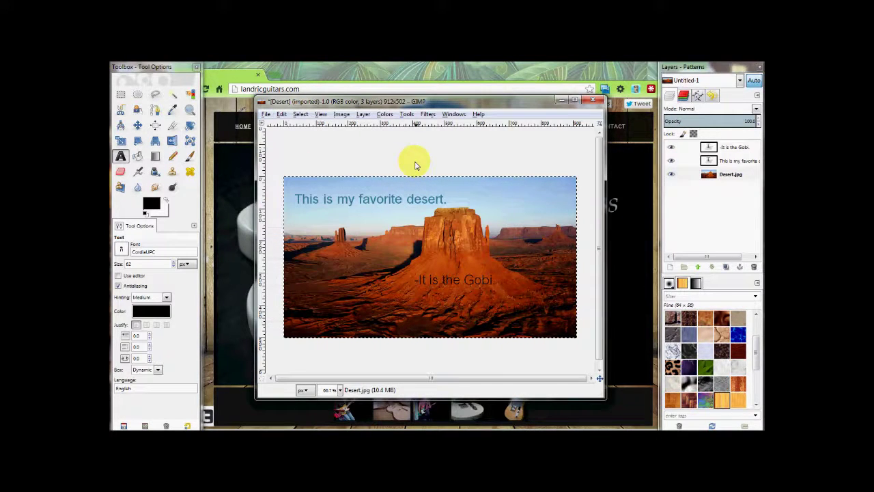
{"action": "left_click", "coordinate": [267, 114]}
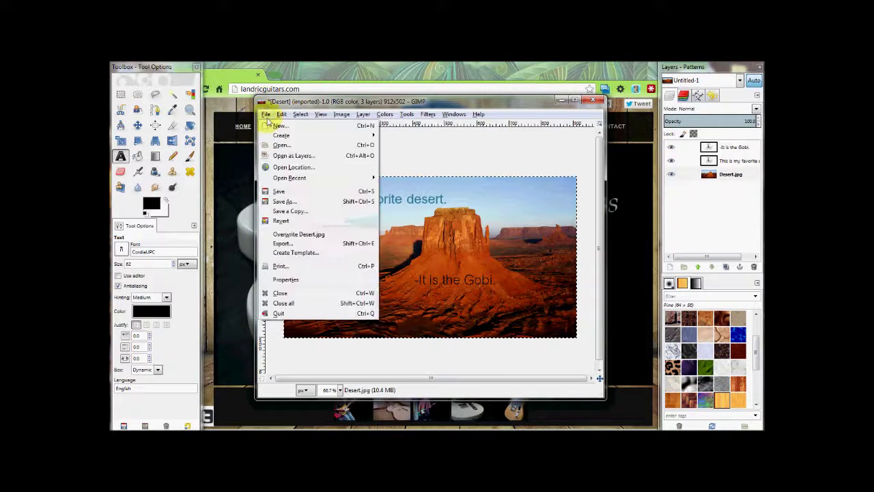
{"action": "left_click", "coordinate": [318, 243]}
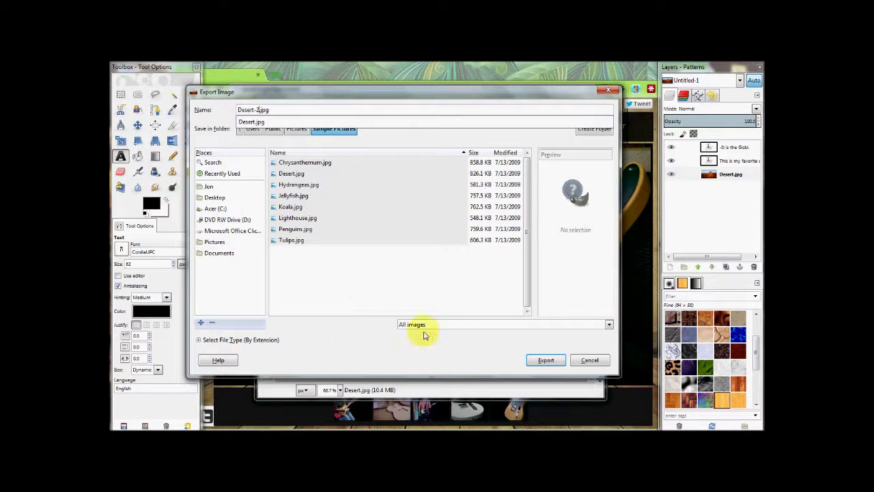
{"action": "left_click", "coordinate": [256, 345]}
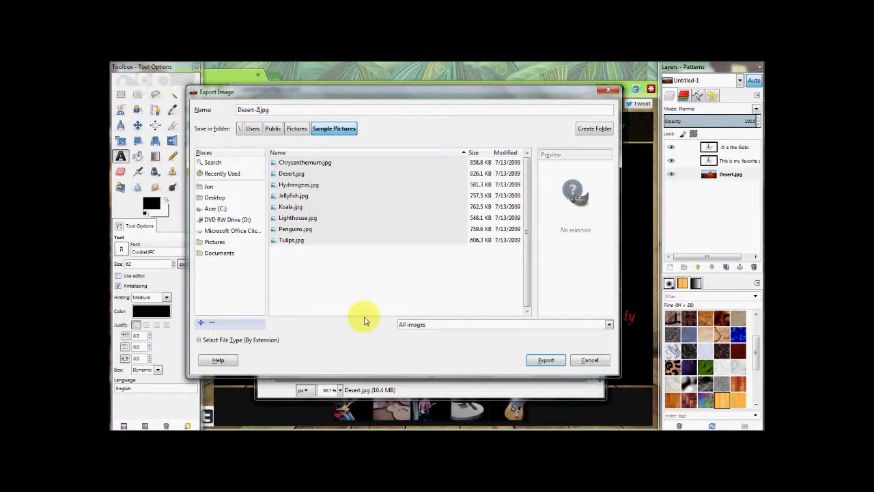
{"action": "left_click", "coordinate": [271, 339]}
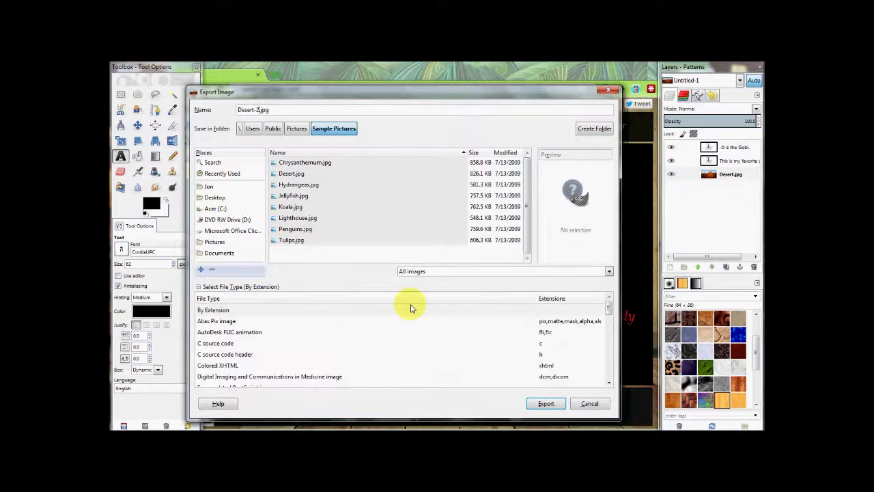
{"action": "left_click_drag", "start_coordinate": [609, 311], "coordinate": [611, 350]}
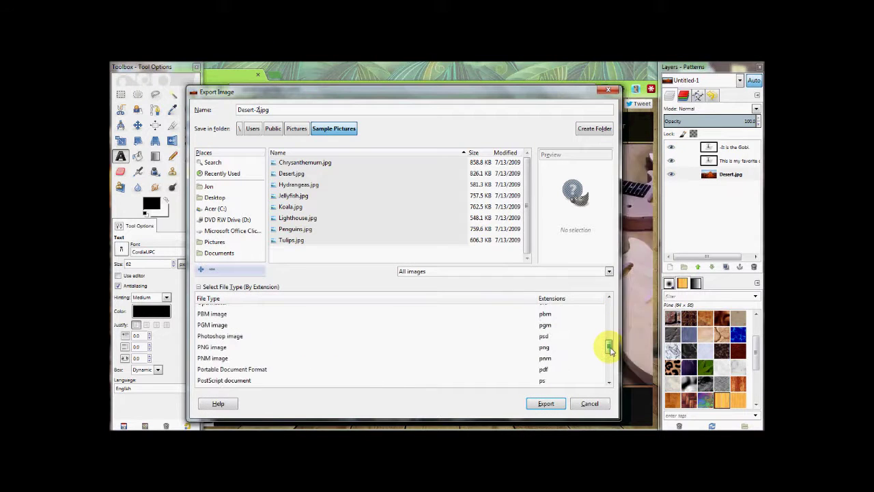
{"action": "left_click", "coordinate": [504, 347]}
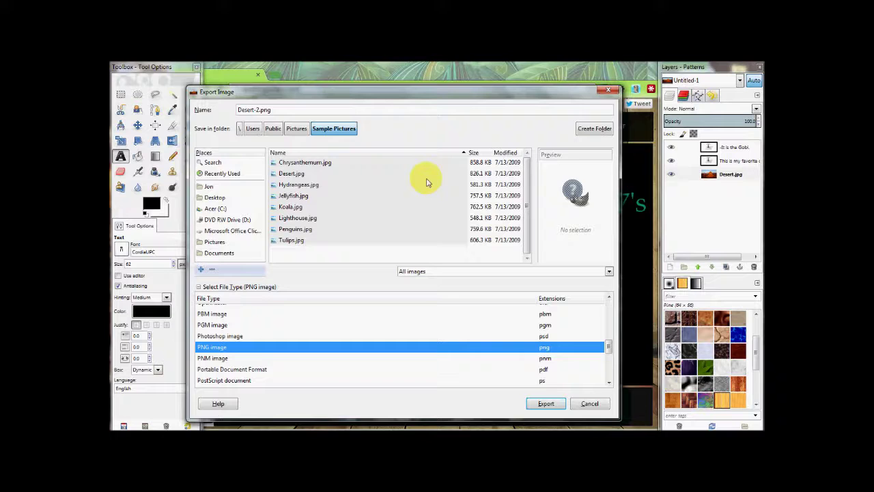
{"action": "left_click_drag", "start_coordinate": [418, 91], "coordinate": [464, 85]}
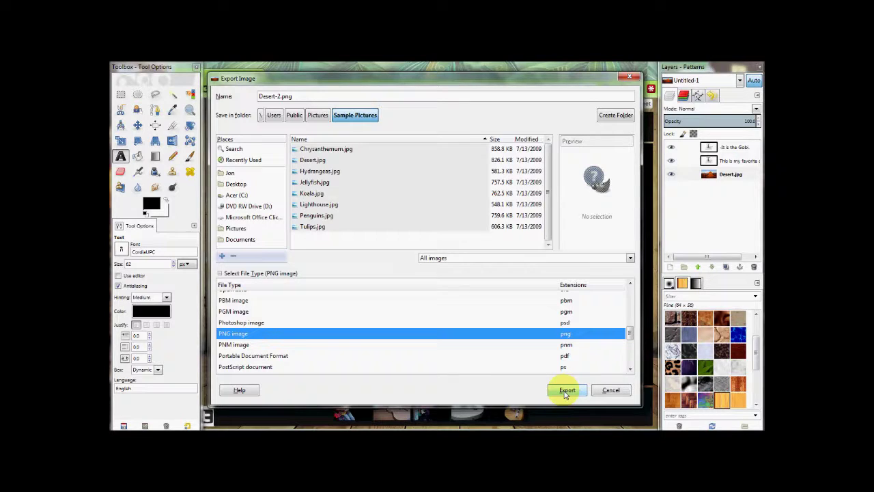
Save Desert-2.png into Sample Pictures, accepting the default PNG options
{"action": "mouse_move", "coordinate": [468, 80]}
{"action": "left_mouse_down"}
{"action": "mouse_move", "coordinate": [491, 129]}
{"action": "mouse_move", "coordinate": [447, 315]}
{"action": "mouse_move", "coordinate": [454, 369]}
{"action": "mouse_move", "coordinate": [482, 73]}
{"action": "mouse_move", "coordinate": [480, 81]}
{"action": "left_mouse_up"}
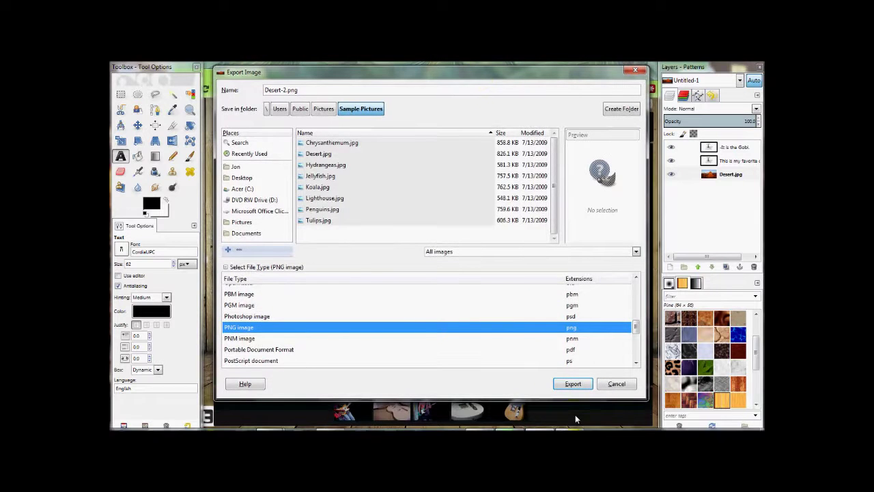
{"action": "left_click", "coordinate": [574, 384]}
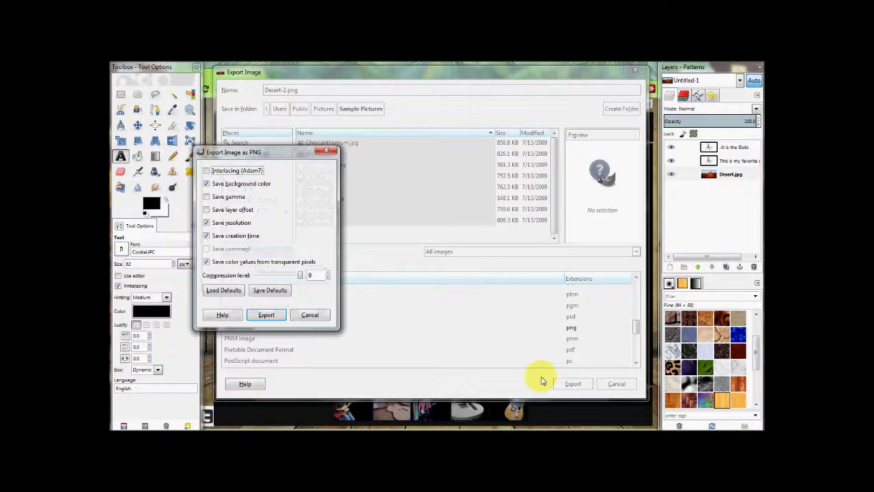
{"action": "left_click", "coordinate": [267, 315]}
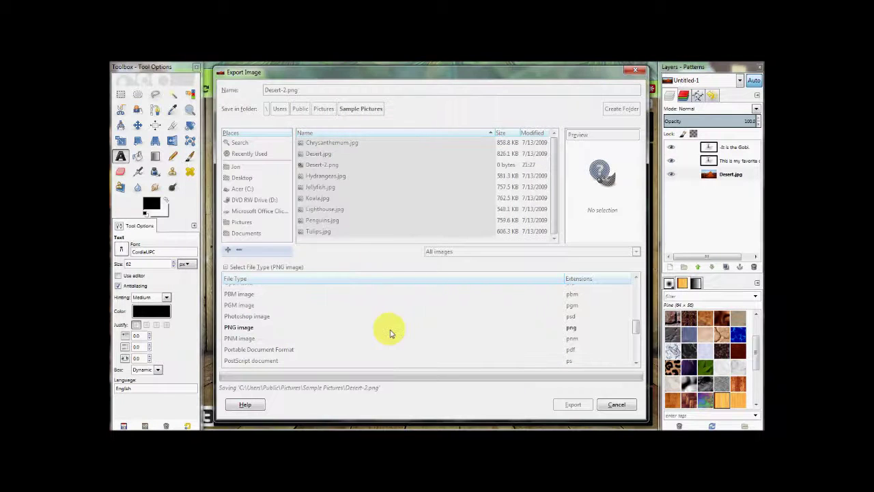